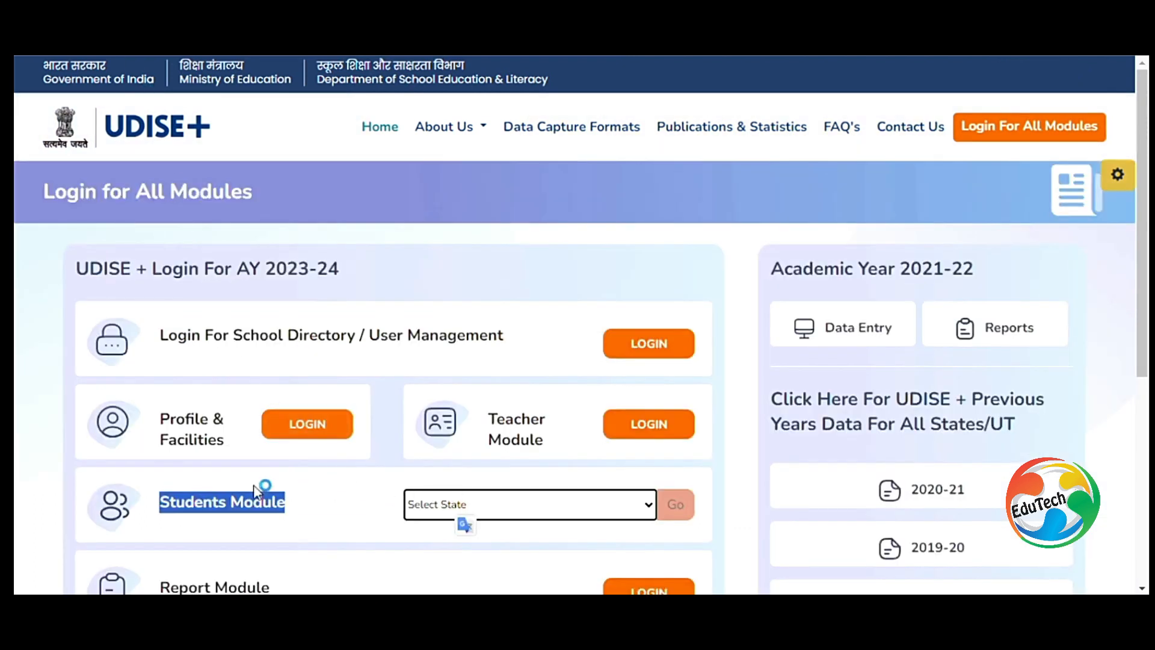
Step: Open the Students Module for Madhya Pradesh and enter academic year 2023-24, dismissing the school information notice
{"action": "left_click", "coordinate": [195, 517]}
{"action": "left_click_drag", "start_coordinate": [169, 509], "coordinate": [287, 521]}
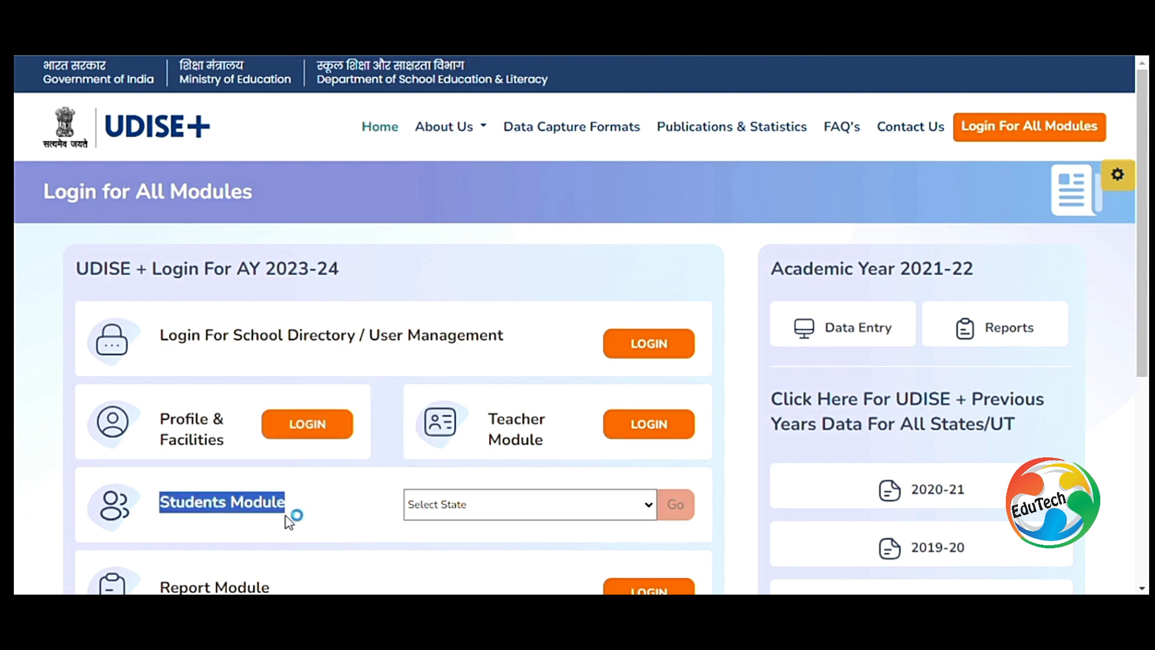
{"action": "left_click", "coordinate": [441, 510]}
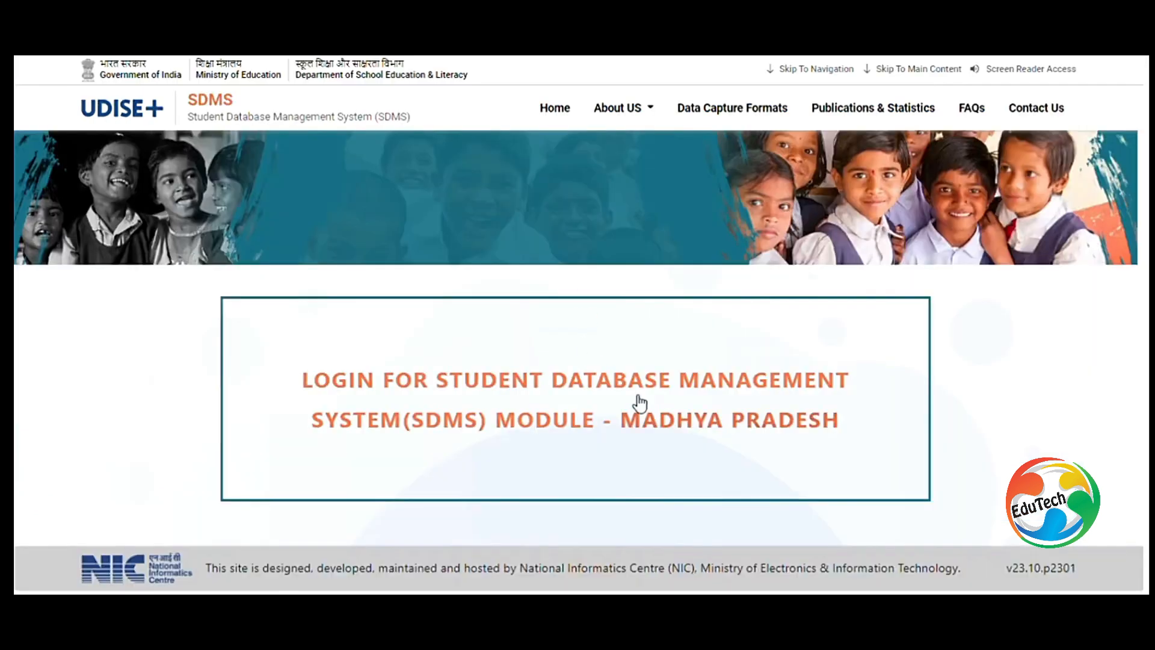
{"action": "left_click", "coordinate": [668, 430]}
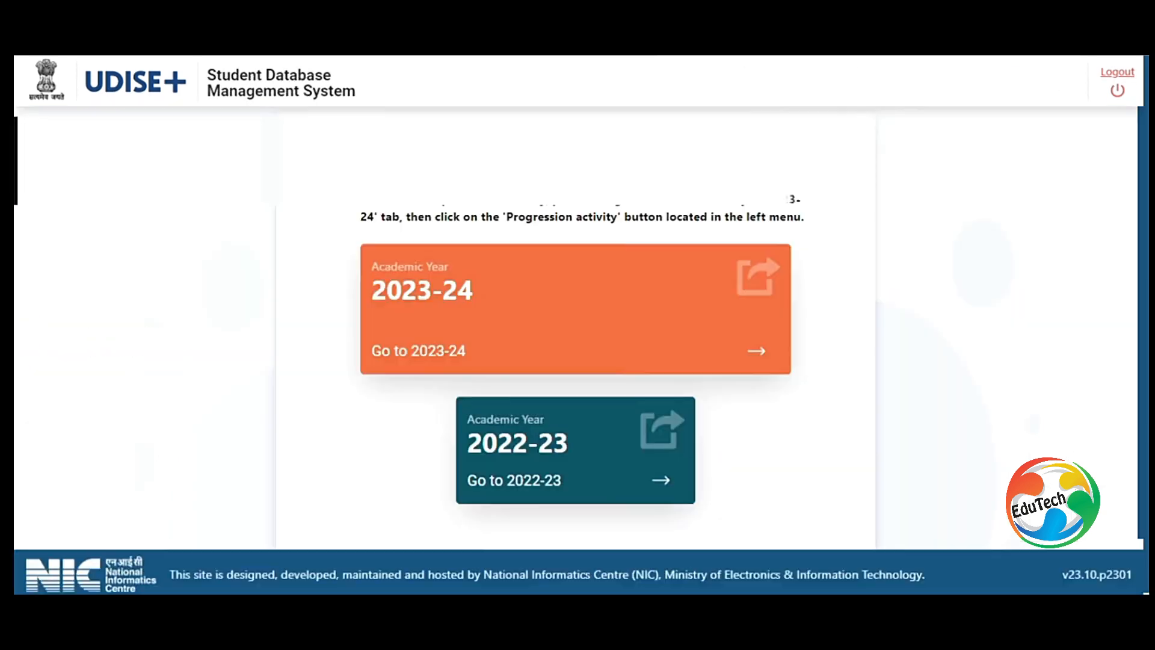
{"action": "left_click", "coordinate": [567, 346]}
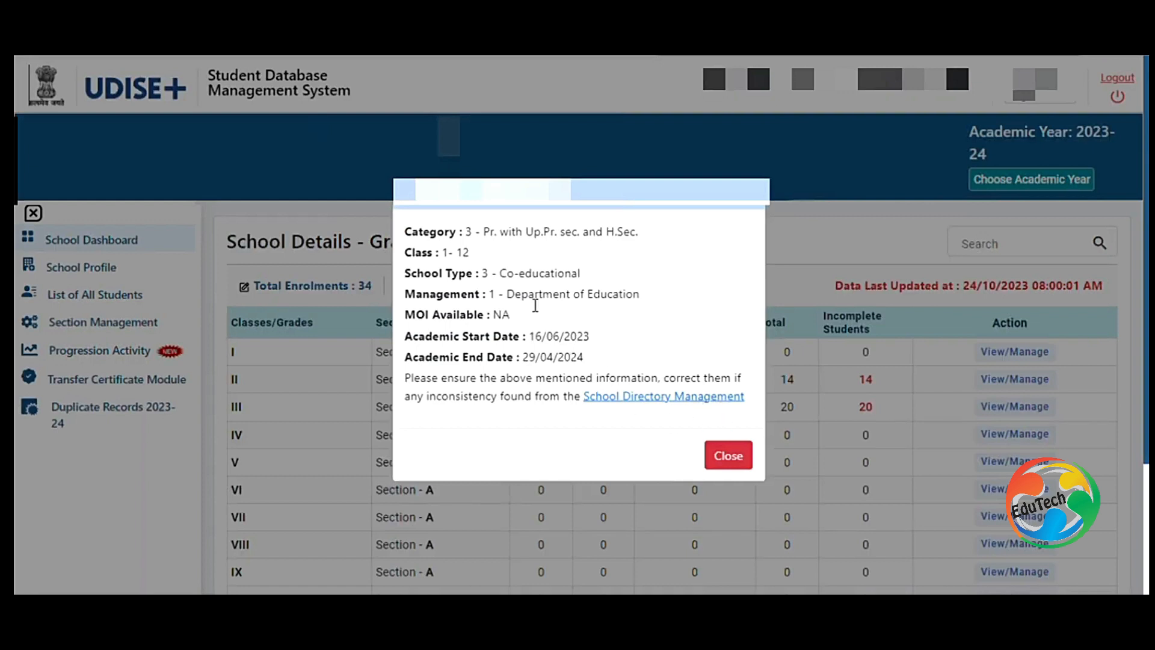
{"action": "left_click", "coordinate": [738, 464]}
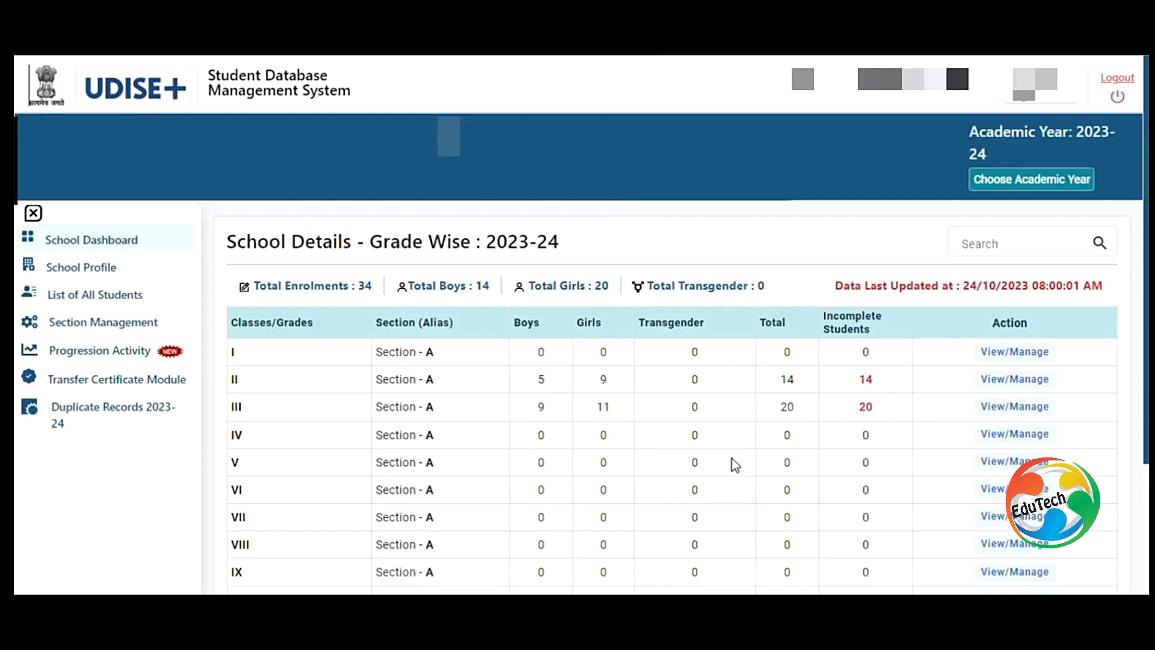
Step: Open the class II student list from the grade-wise school details and bring up the first student's general profile form
{"action": "left_click", "coordinate": [113, 354]}
{"action": "left_click", "coordinate": [1014, 379]}
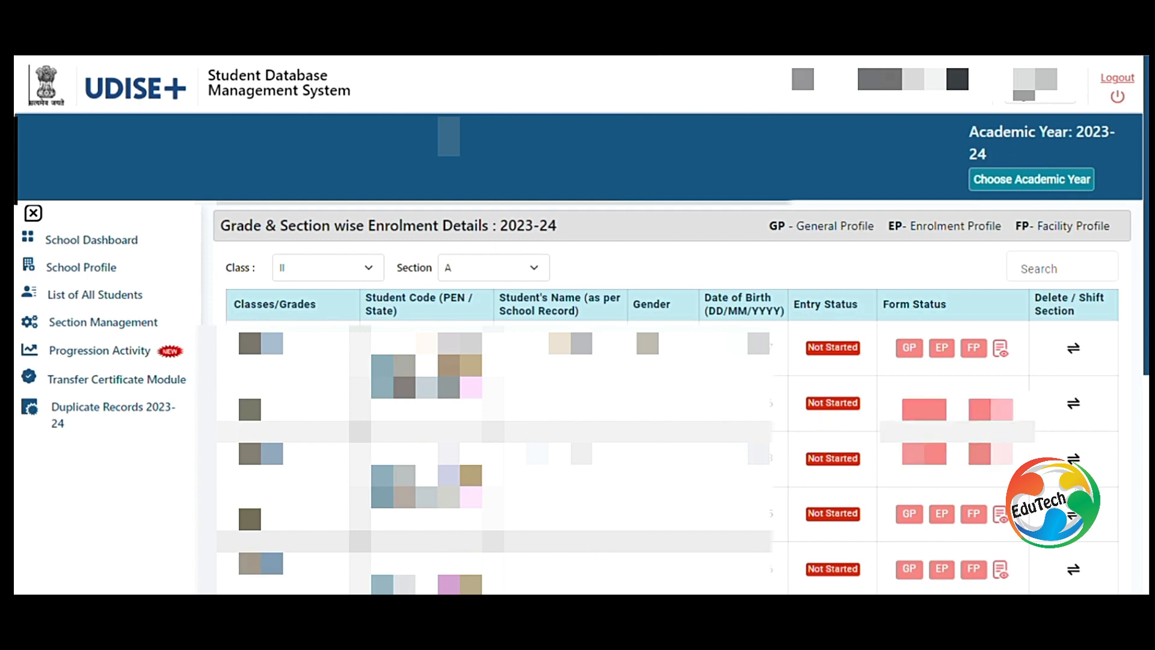
{"action": "left_click", "coordinate": [909, 348]}
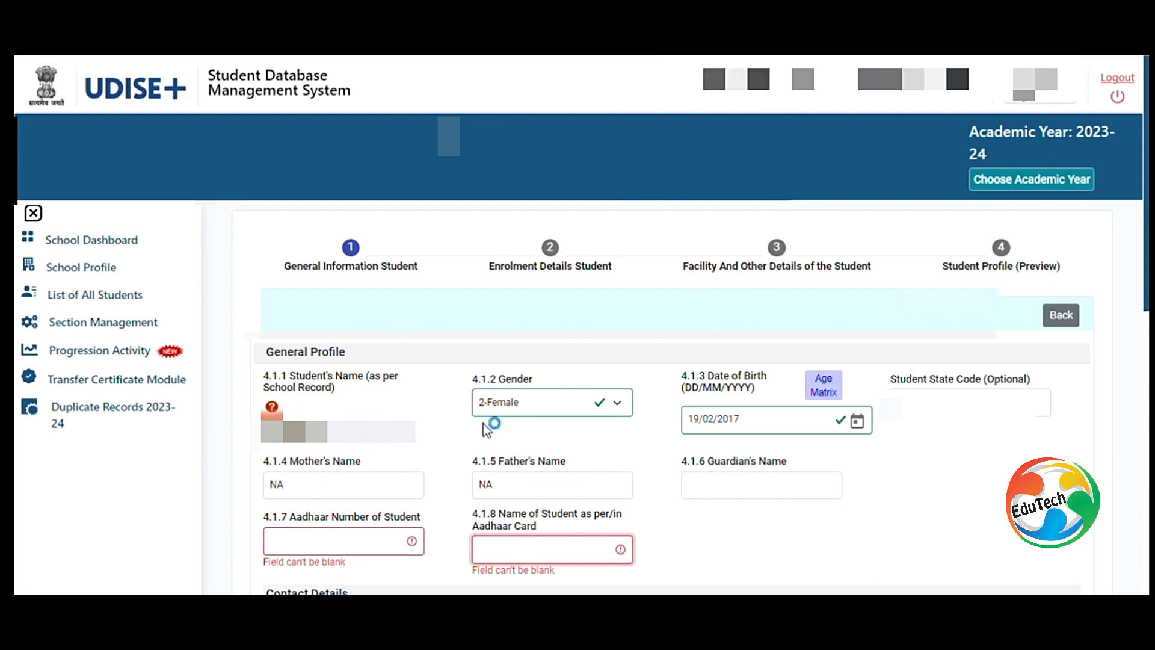
Step: Examine the gender, date of birth and Aadhaar fields in the student's general profile to see whether they are editable
{"action": "left_click", "coordinate": [546, 415]}
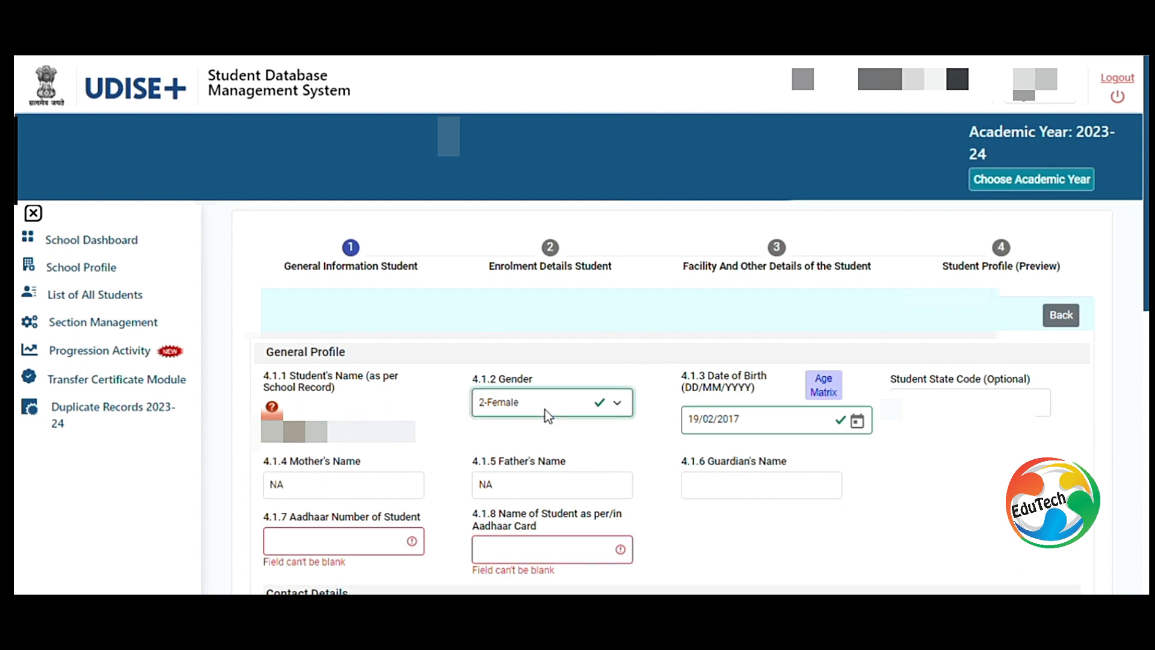
{"action": "left_click", "coordinate": [525, 441]}
{"action": "left_click", "coordinate": [526, 414]}
{"action": "left_click", "coordinate": [518, 455]}
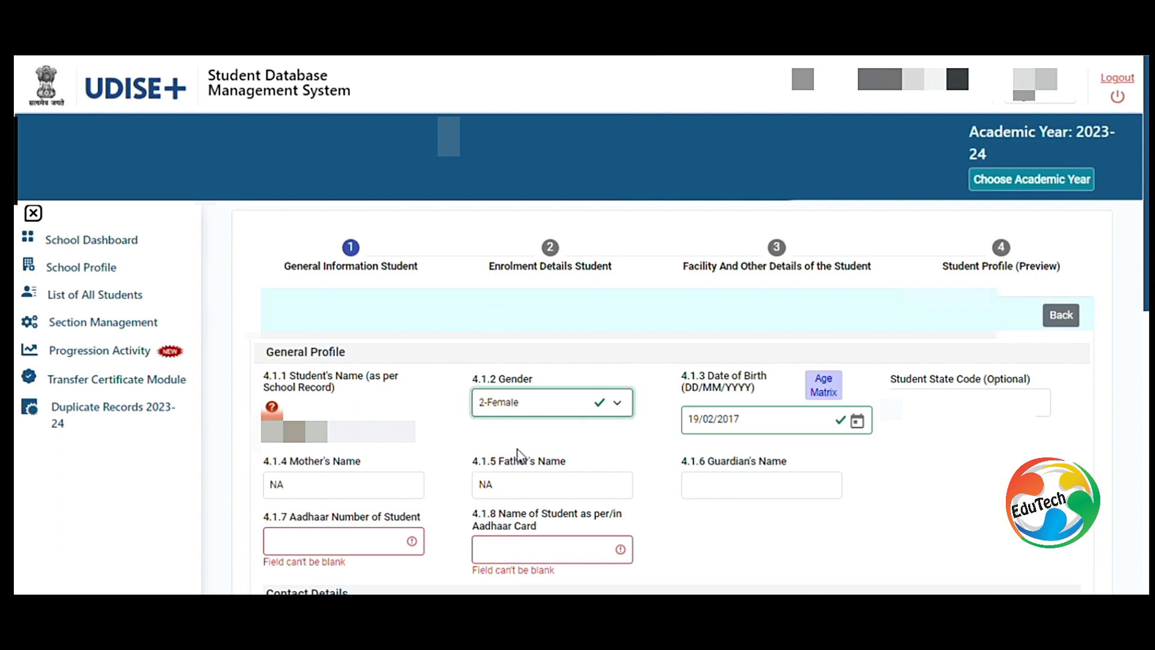
{"action": "left_click", "coordinate": [820, 432]}
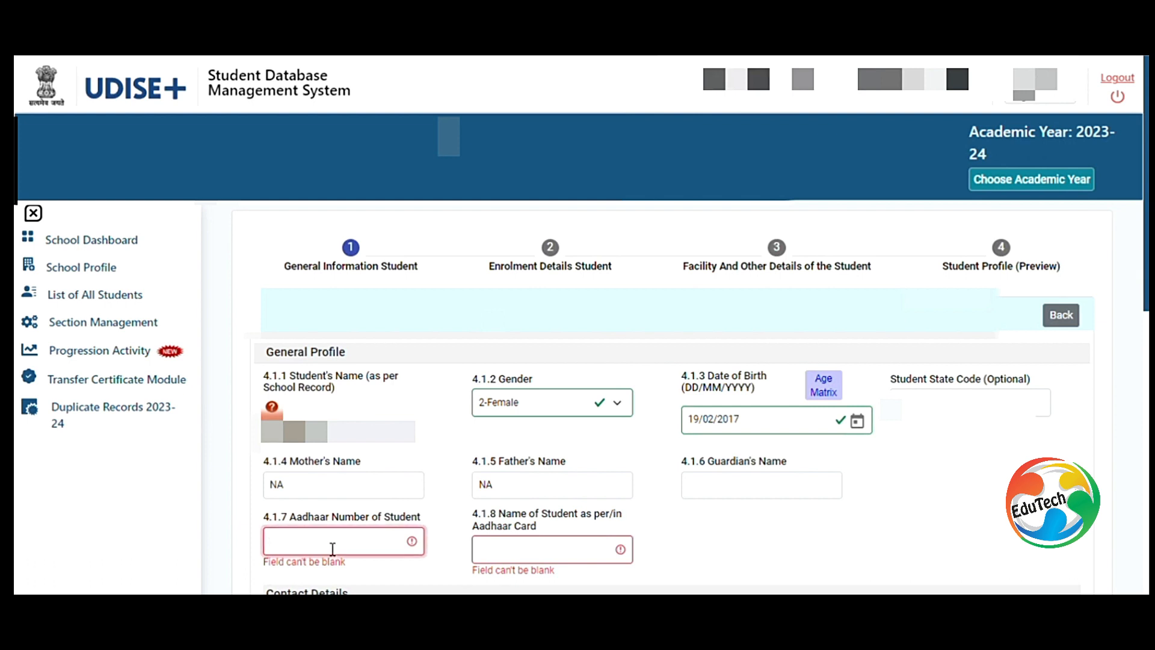
{"action": "left_click", "coordinate": [528, 555]}
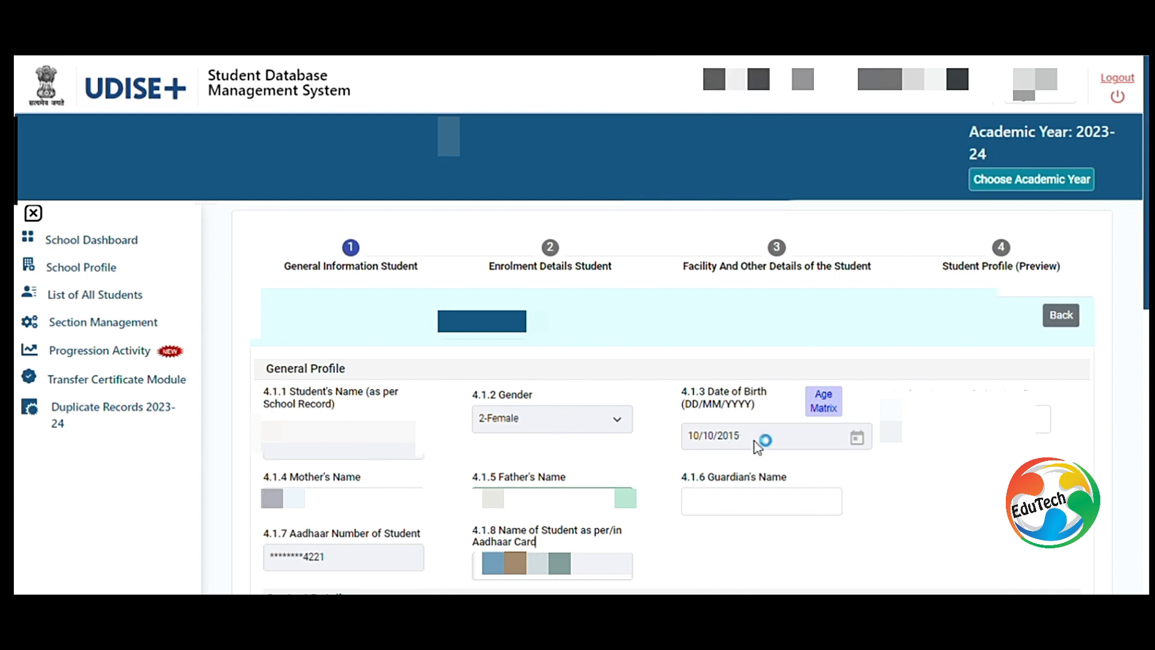
Step: Inspect the Aadhaar number and name-as-per-Aadhaar fields in the other student's general profile
{"action": "left_click", "coordinate": [351, 564]}
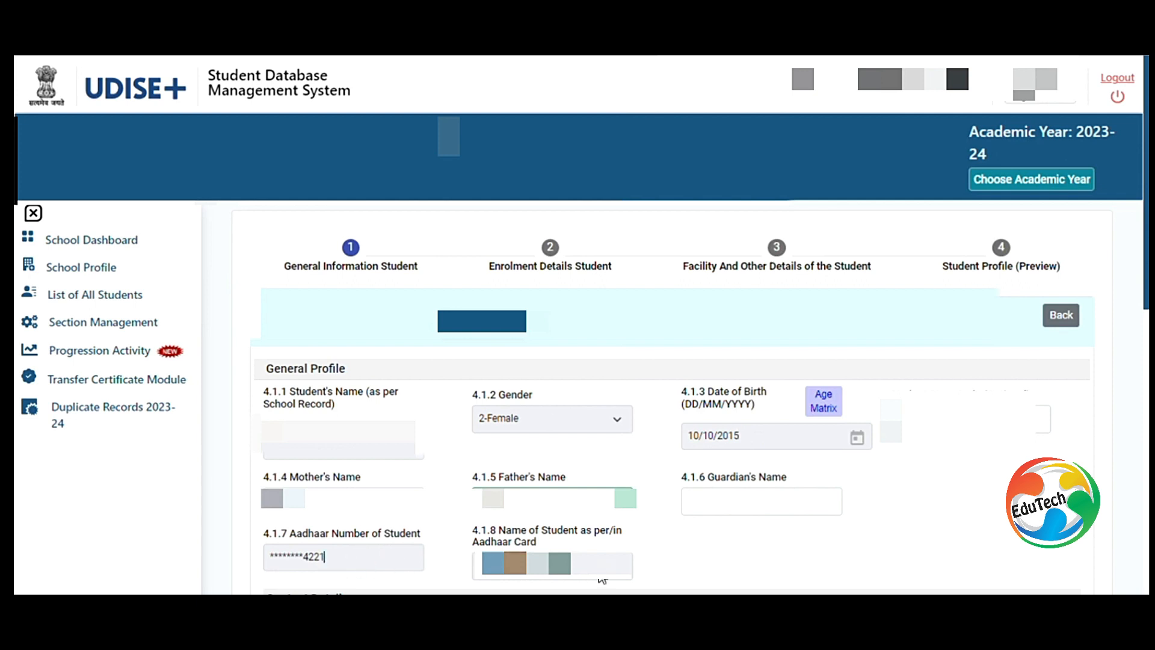
{"action": "left_click_drag", "start_coordinate": [521, 530], "coordinate": [560, 546]}
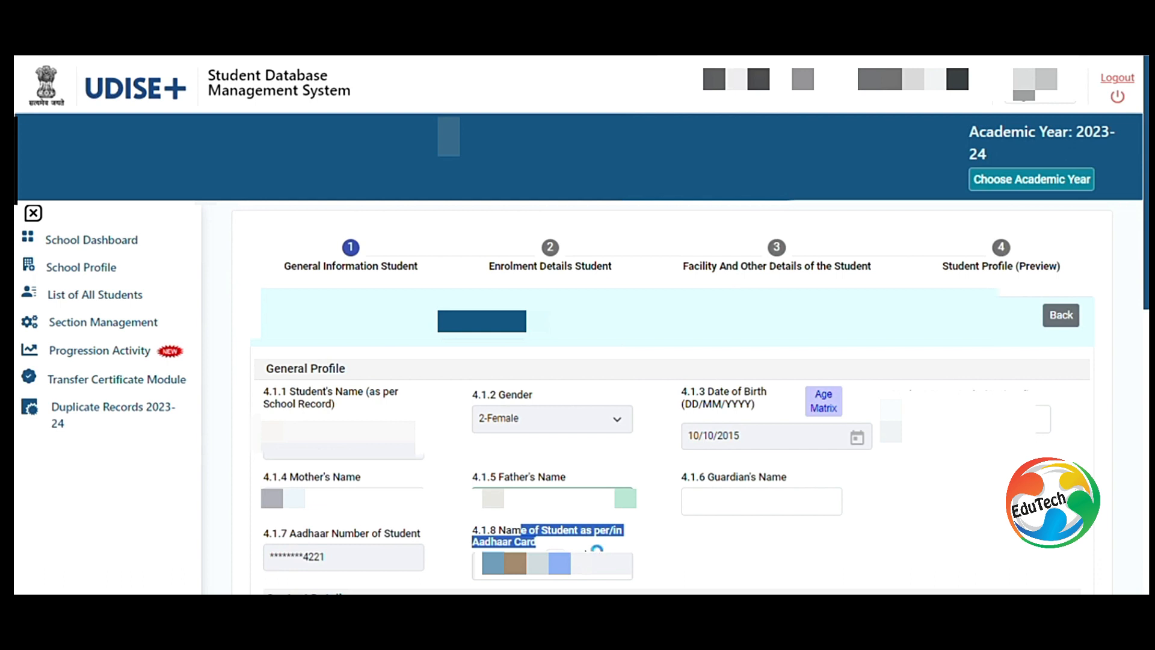
{"action": "left_click", "coordinate": [586, 575]}
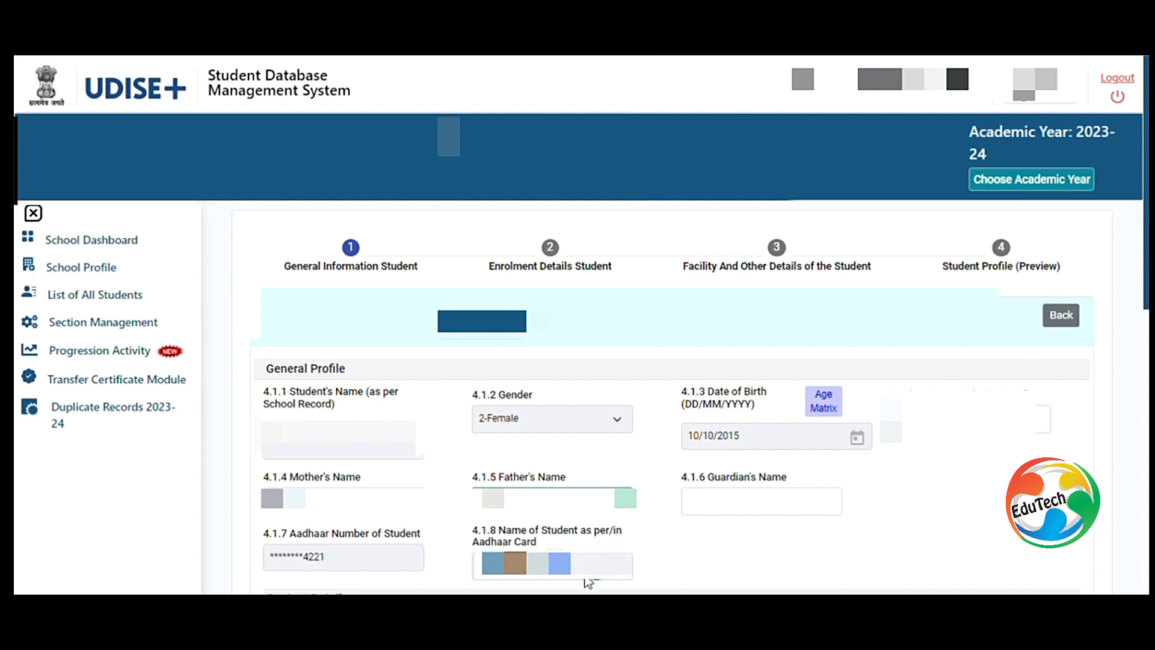
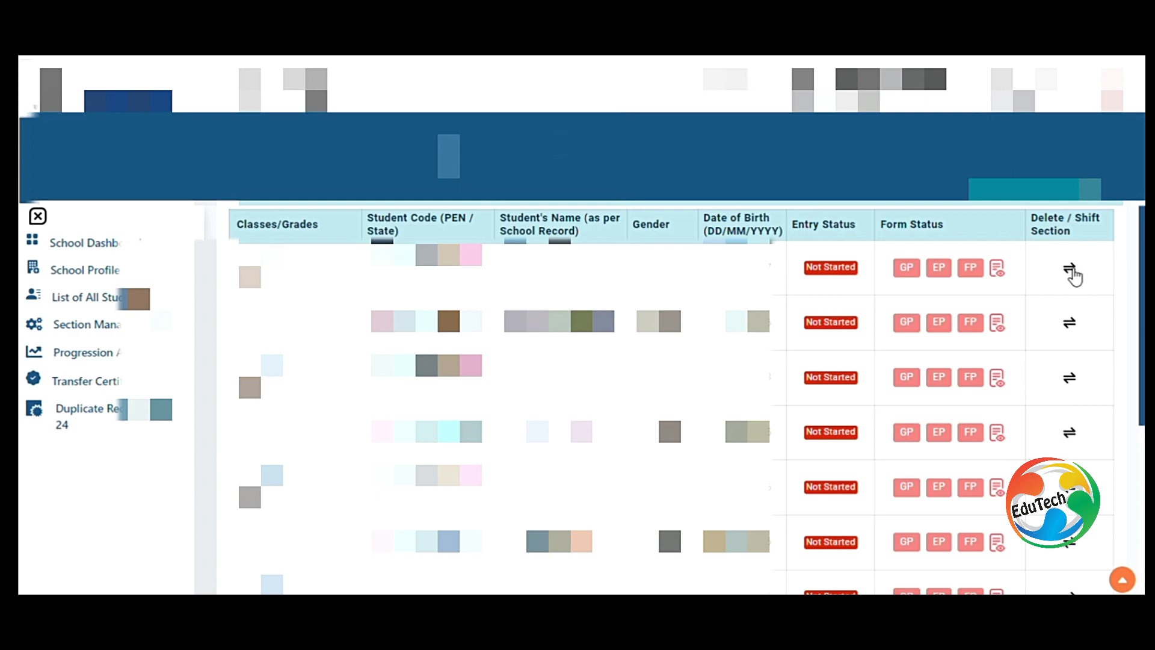
Step: Try to update the section of the first listed class II student through the Delete / Shift Section function
{"action": "left_click", "coordinate": [1070, 270]}
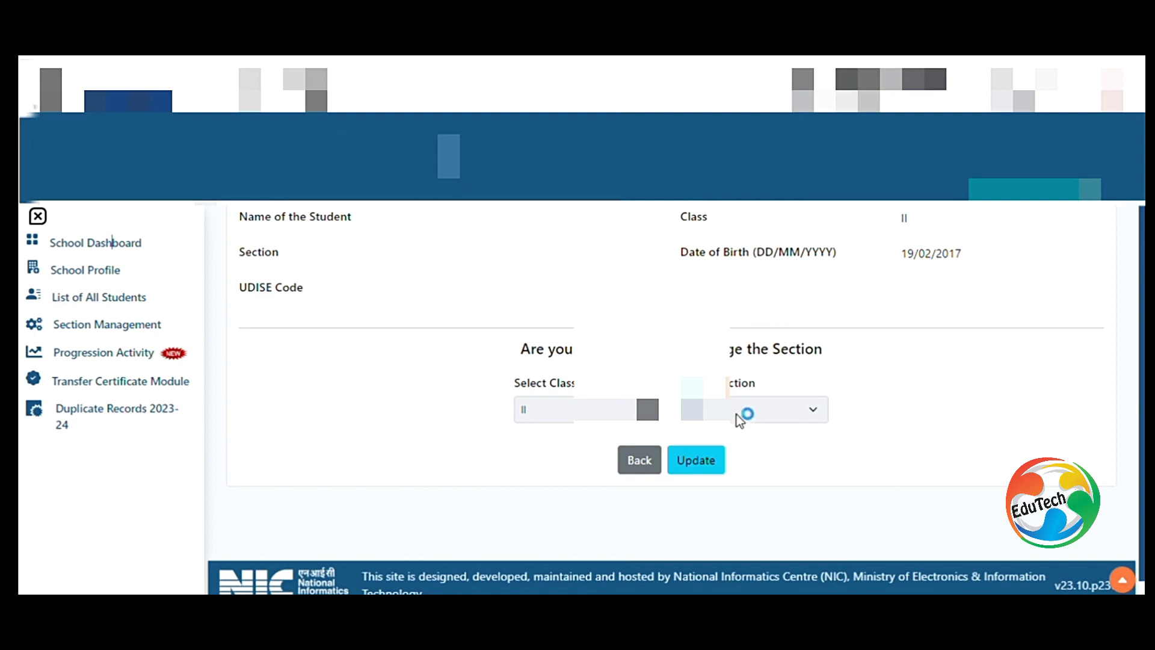
{"action": "left_click", "coordinate": [703, 468]}
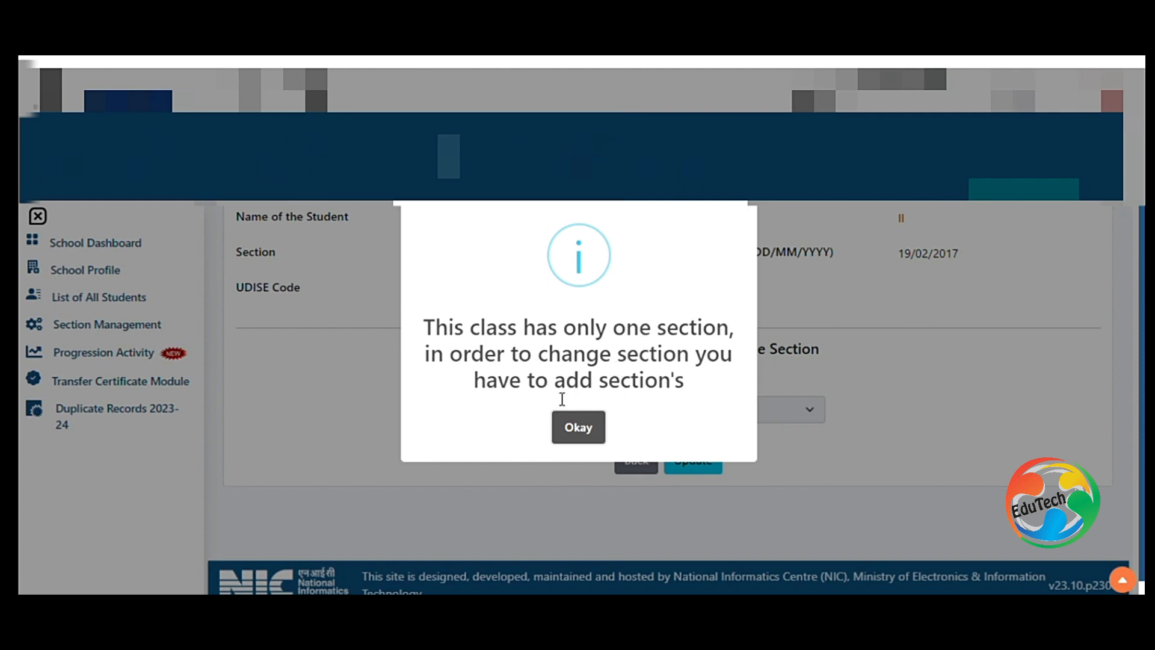
{"action": "left_click", "coordinate": [577, 429]}
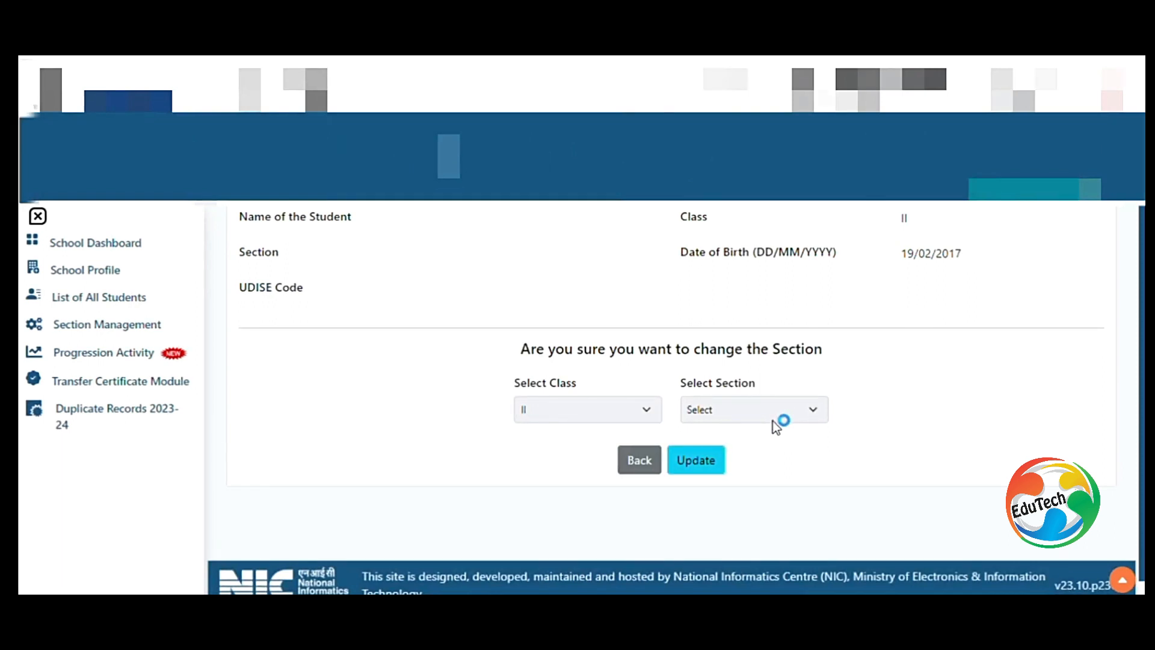
{"action": "left_click", "coordinate": [695, 469]}
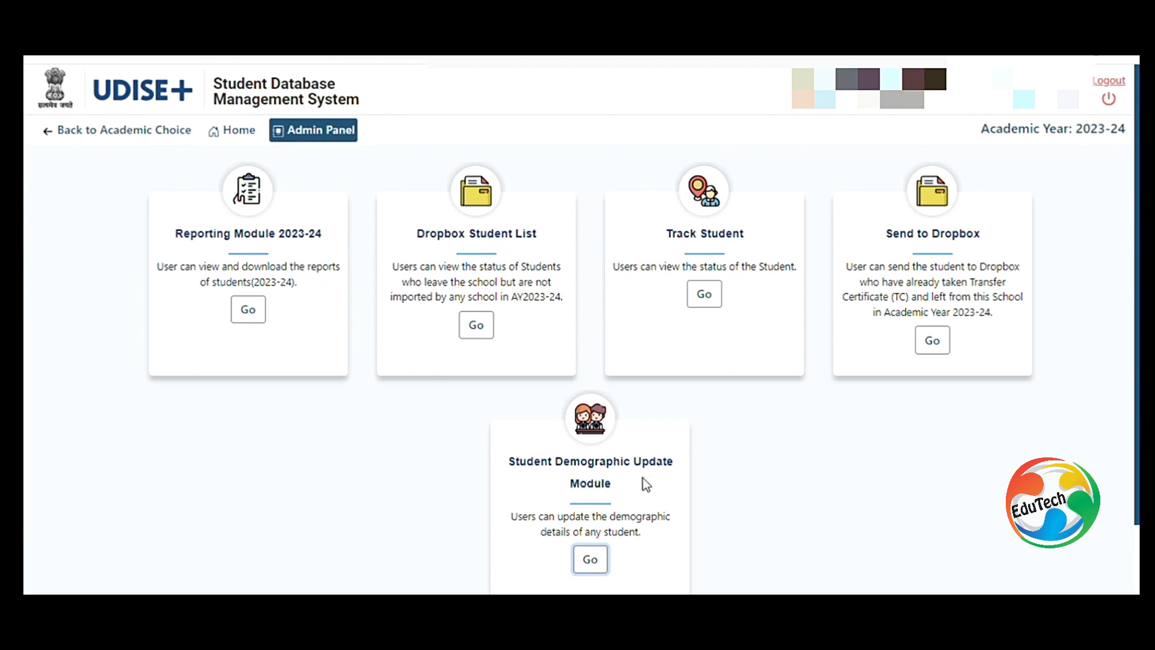
Step: Open the Student Demographic Update Module and retrieve the student's record by the student PEN
{"action": "left_click", "coordinate": [591, 559]}
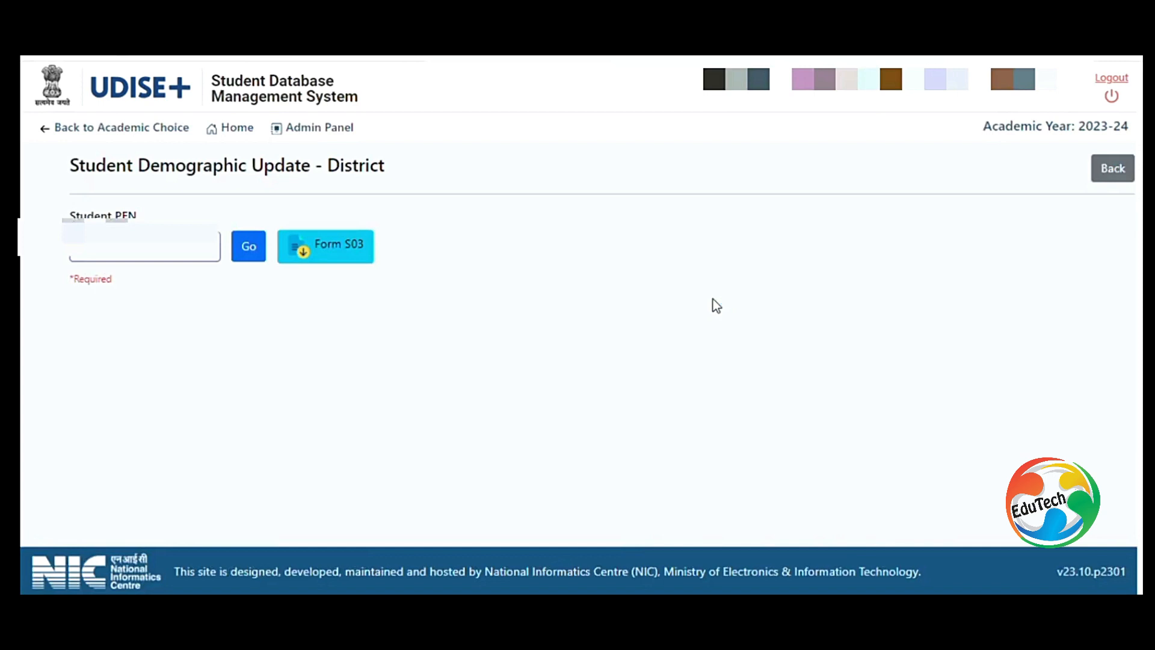
{"action": "left_click", "coordinate": [249, 256]}
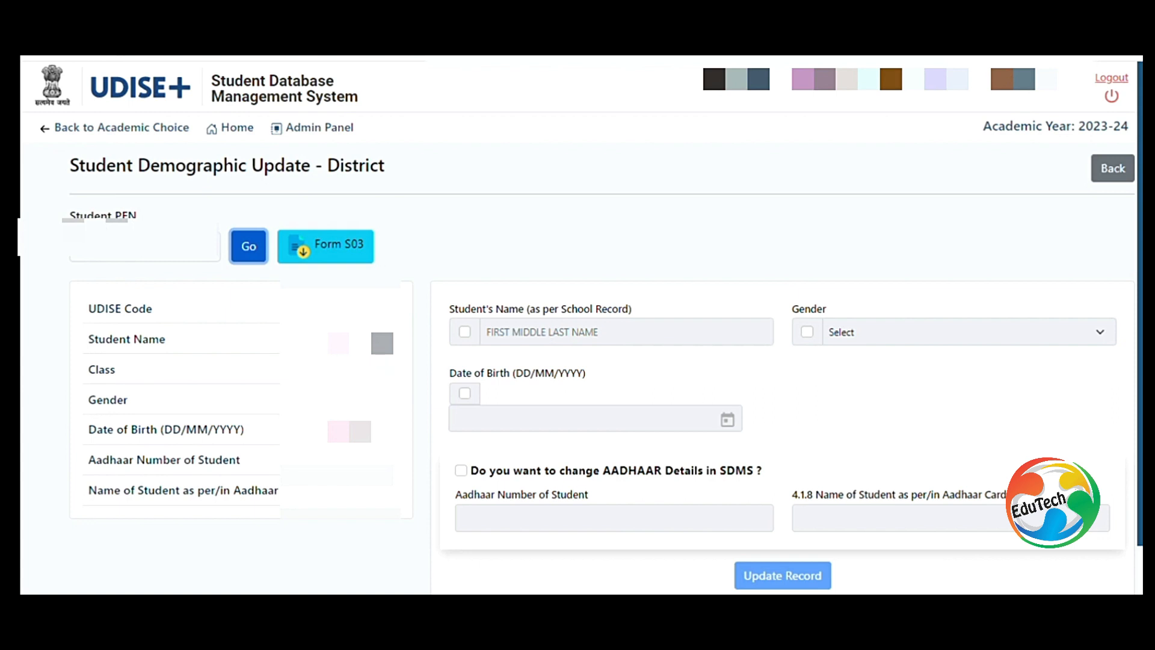
{"action": "scroll", "coordinate": [463, 284], "scroll_direction": "down", "scroll_amount": 1}
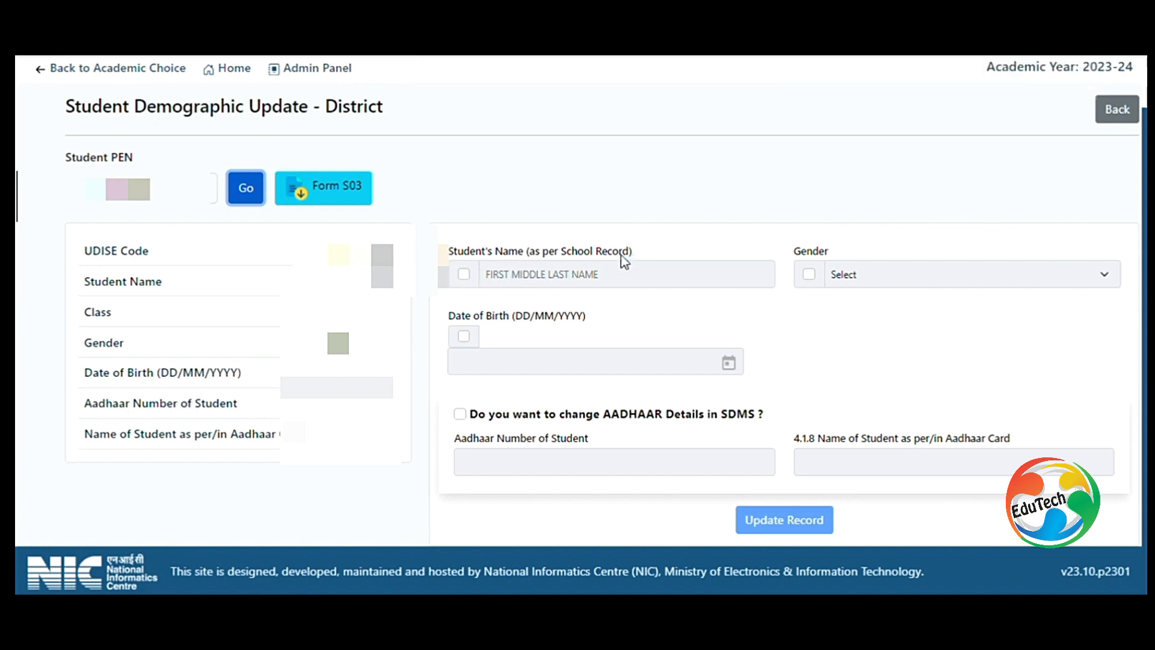
Step: Try out the student's name correction by enabling its field for editing and disabling it again
{"action": "left_click", "coordinate": [463, 276]}
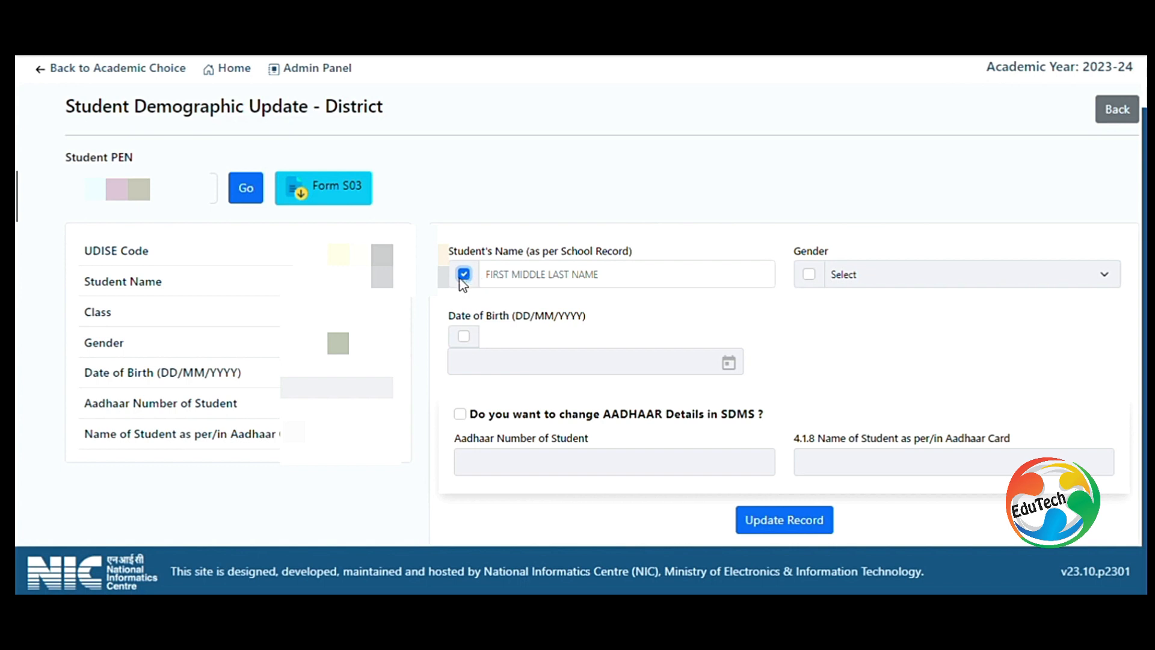
{"action": "left_click", "coordinate": [504, 278]}
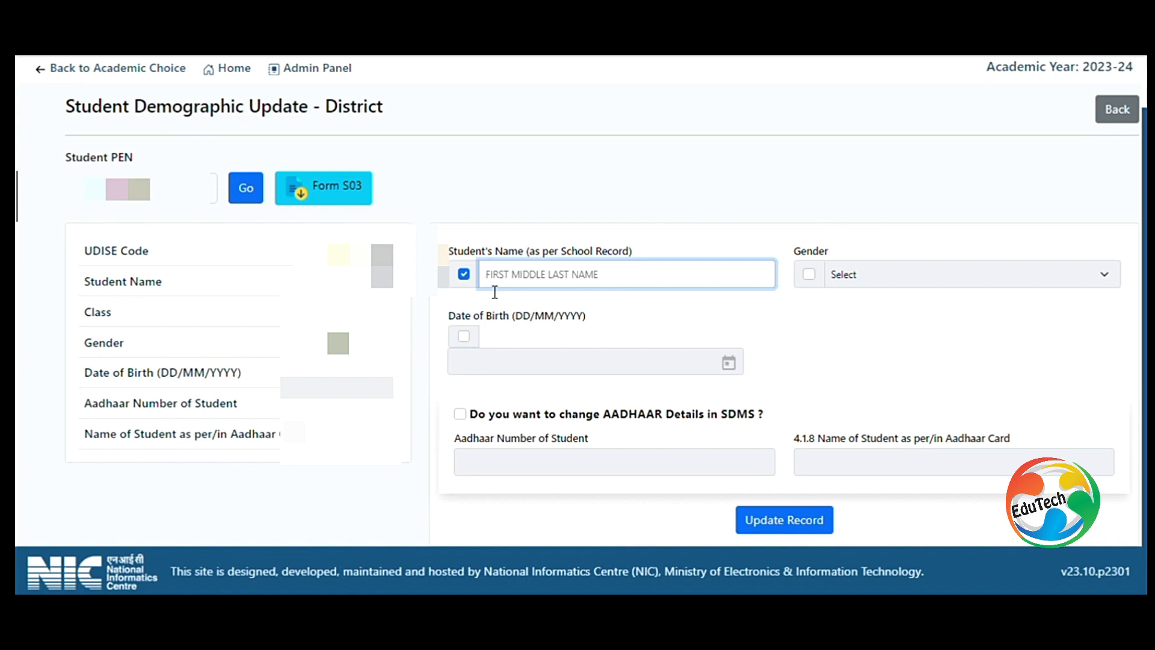
{"action": "left_click", "coordinate": [464, 275]}
Step: Try out the gender correction with the value 2-Female and disable the field again
{"action": "left_click", "coordinate": [809, 275]}
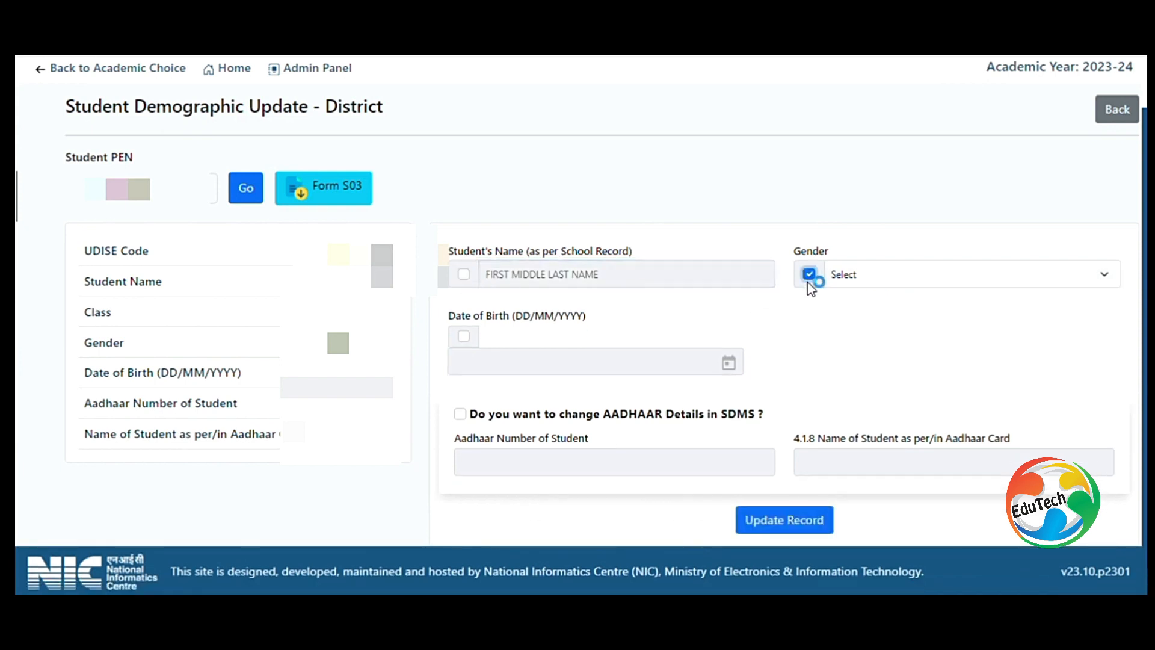
{"action": "left_click", "coordinate": [906, 288]}
{"action": "left_click", "coordinate": [869, 315]}
{"action": "key", "text": "Down"}
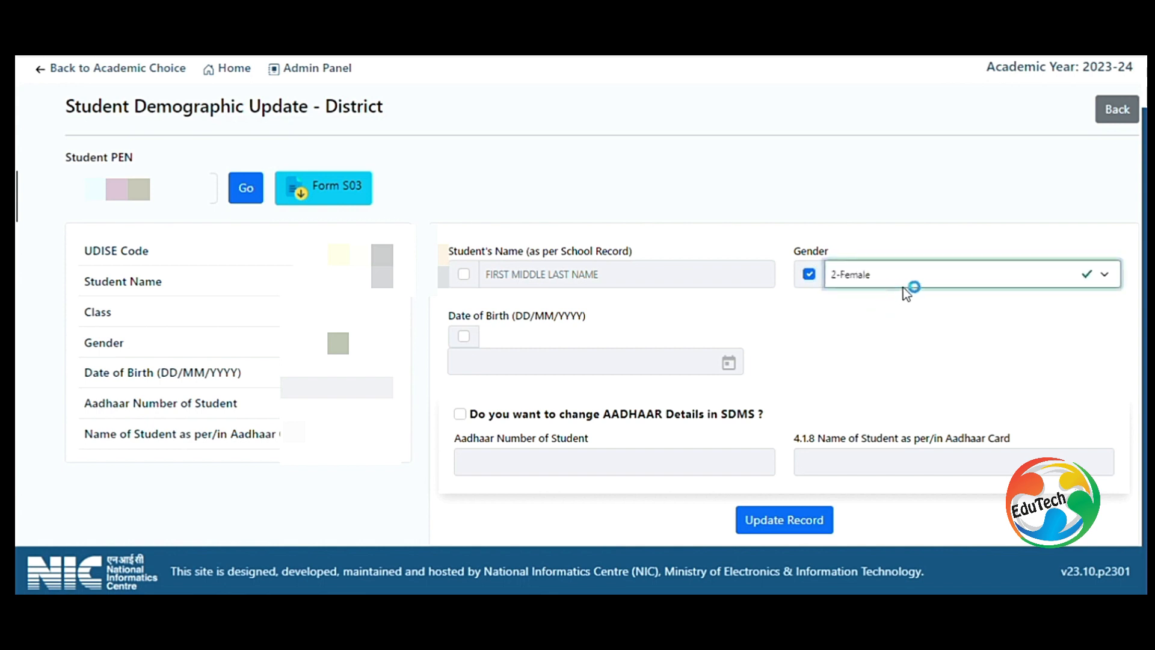
{"action": "left_click", "coordinate": [810, 275]}
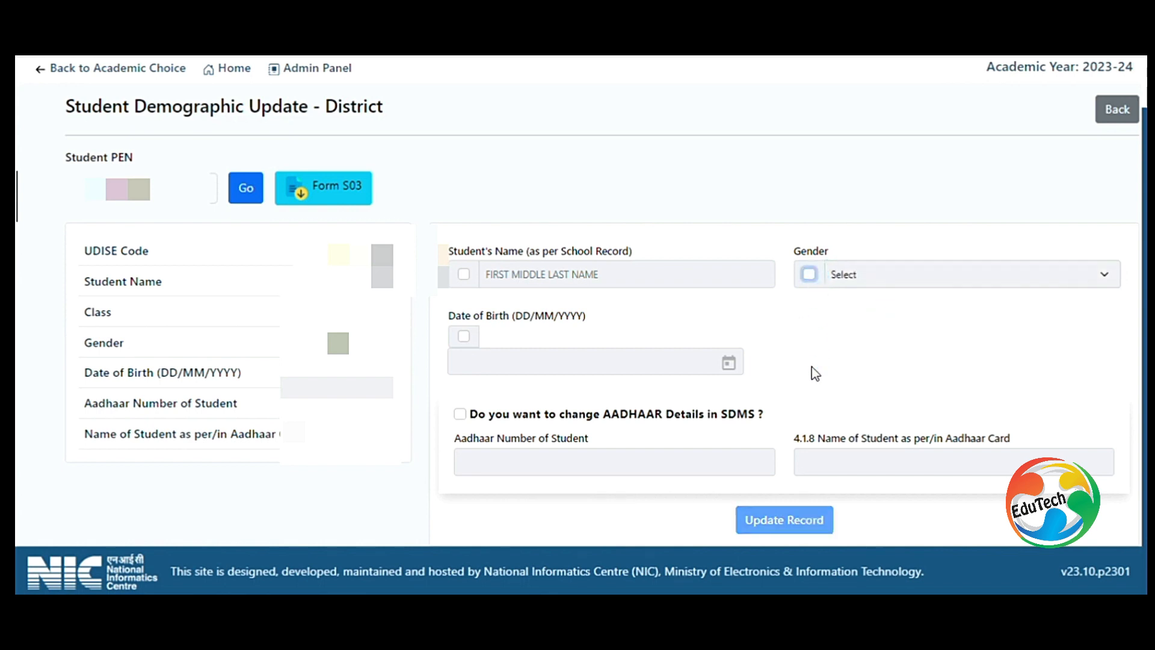
Step: Try enabling the date of birth, student's name and gender corrections together, and disable all three again
{"action": "left_click", "coordinate": [464, 336]}
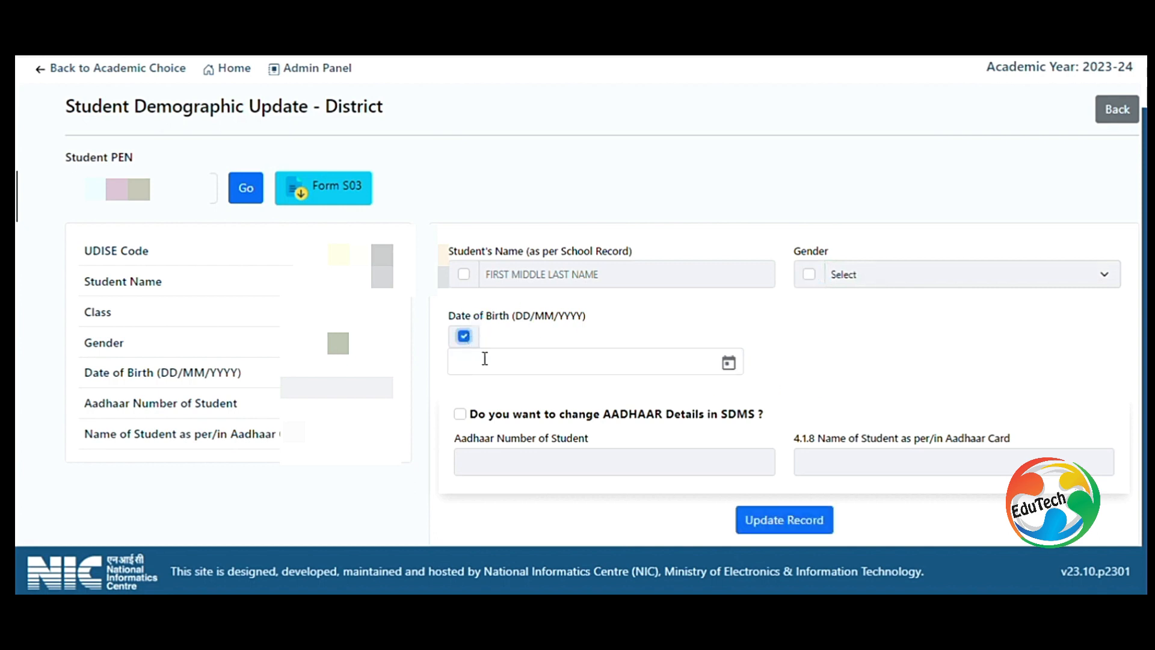
{"action": "left_click", "coordinate": [463, 274]}
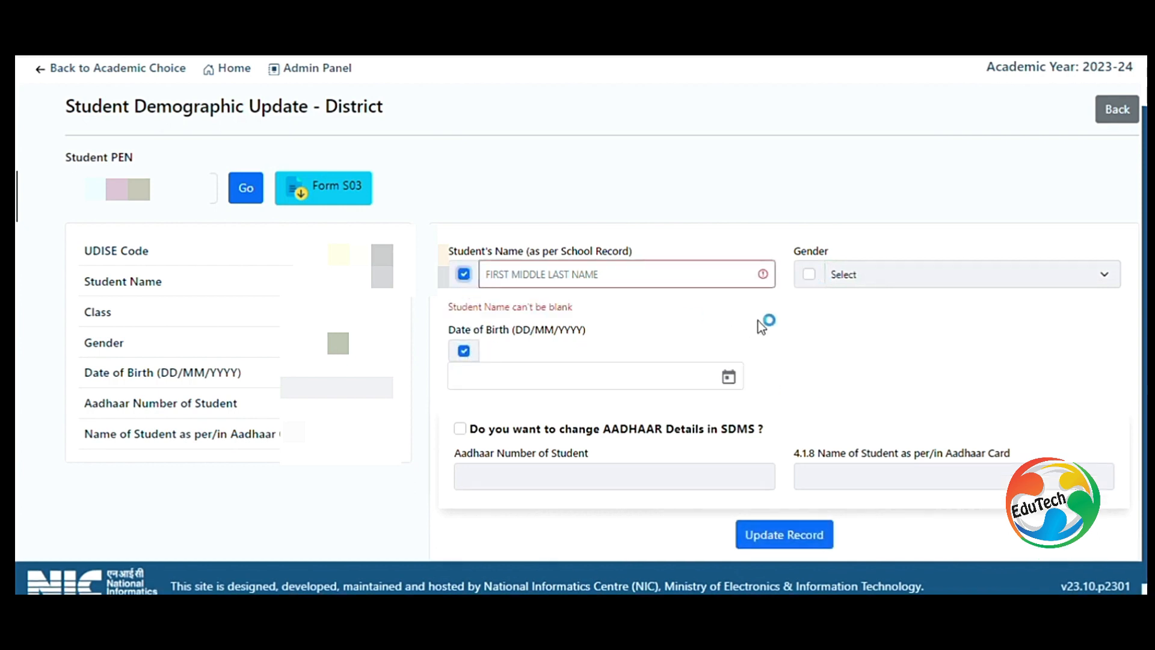
{"action": "left_click", "coordinate": [807, 281]}
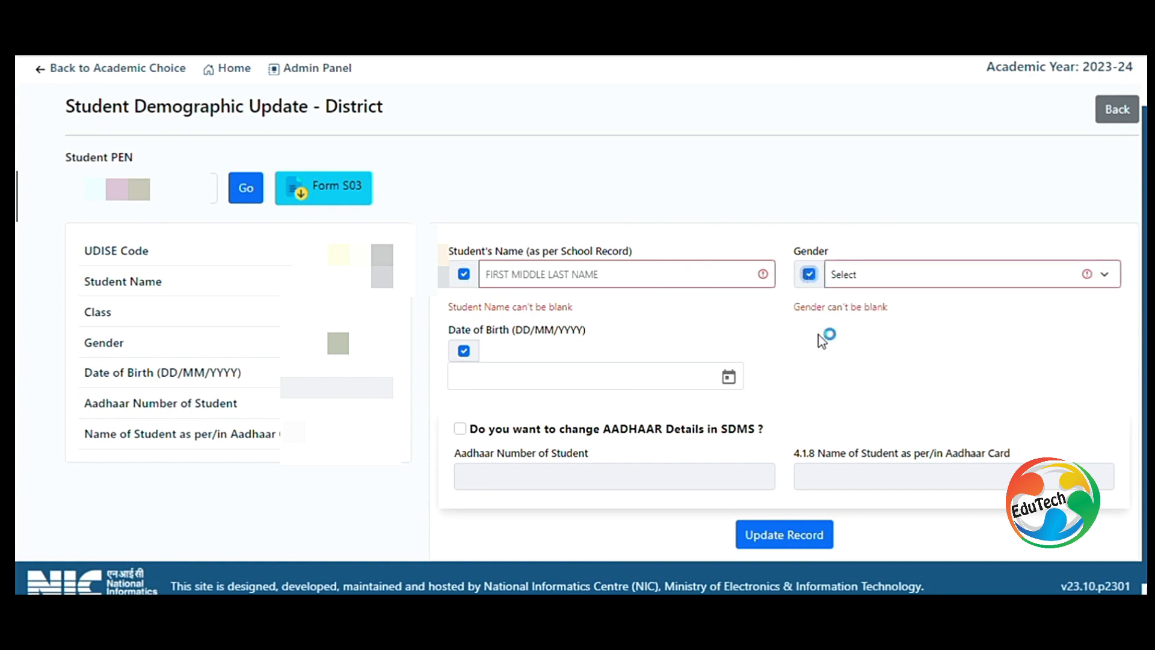
{"action": "left_click", "coordinate": [810, 281]}
{"action": "left_click", "coordinate": [471, 327]}
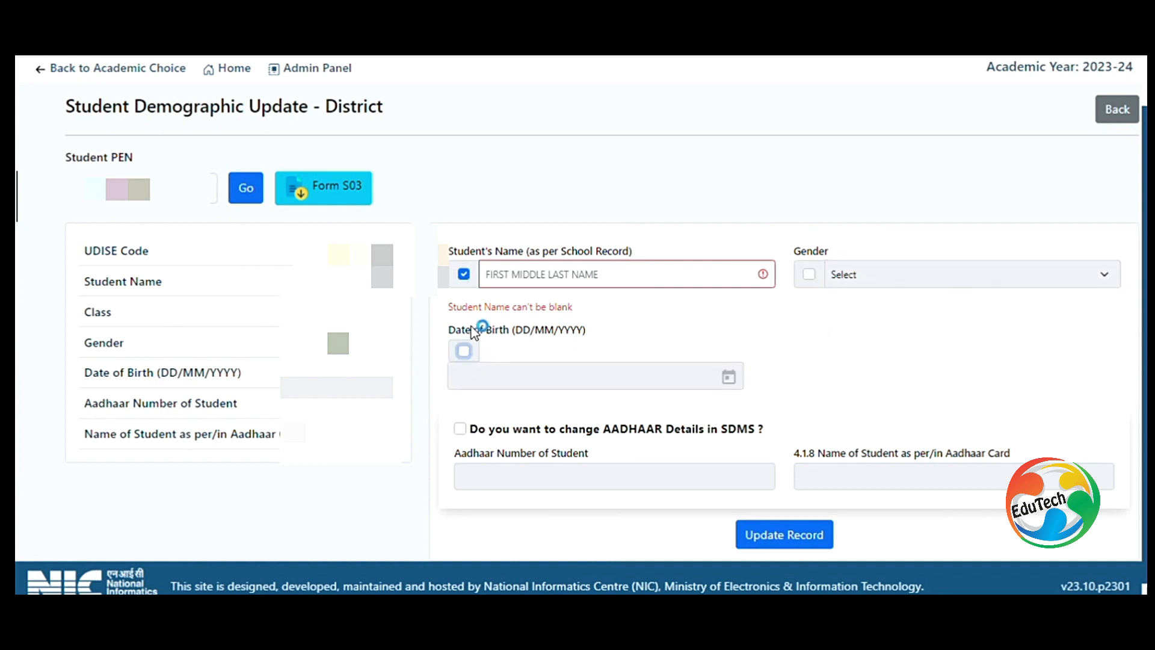
{"action": "left_click", "coordinate": [464, 284]}
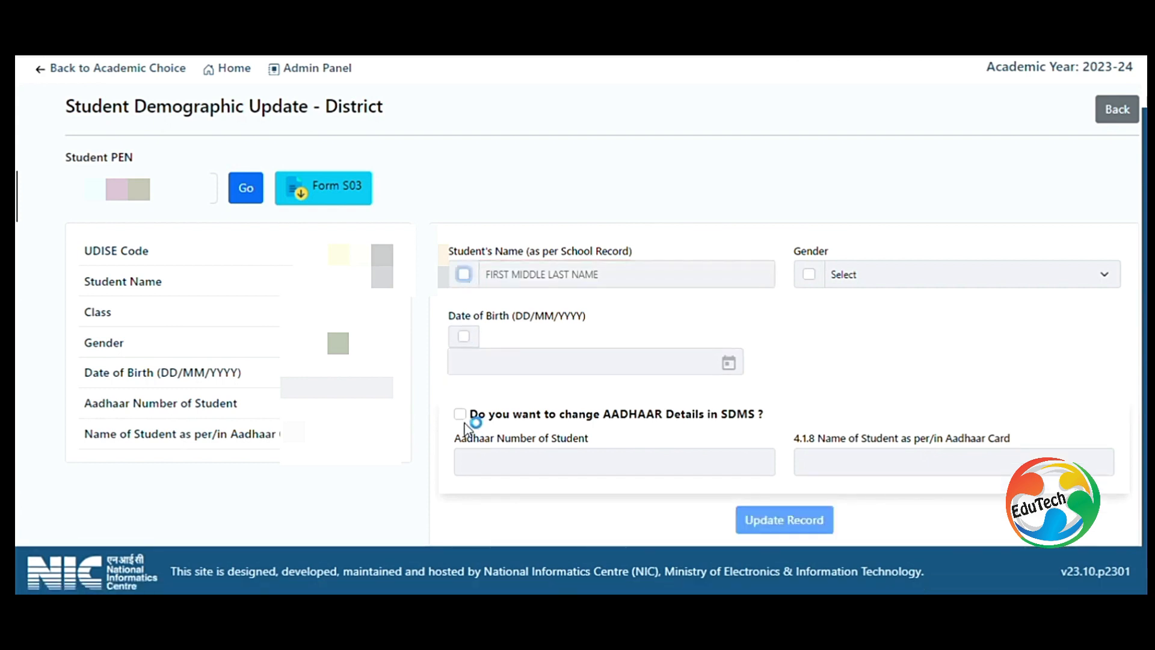
Step: Enable the student's name correction and the AADHAAR details change, and open the Aadhaar number and Aadhaar name fields for entry
{"action": "left_click", "coordinate": [464, 277]}
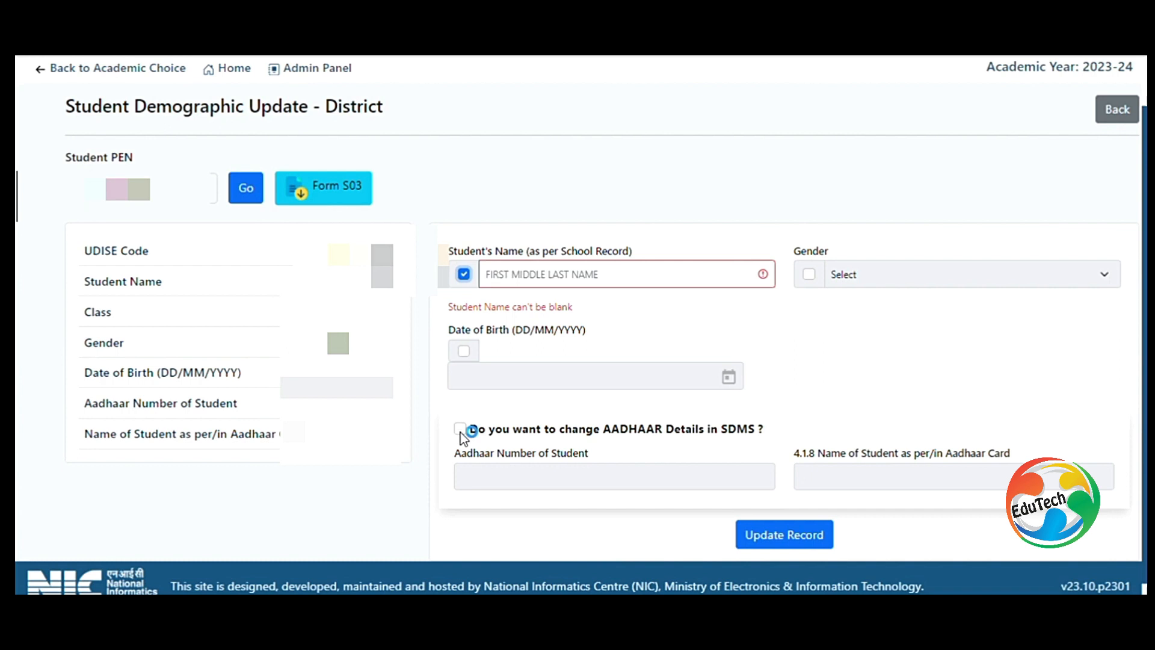
{"action": "left_click", "coordinate": [460, 430]}
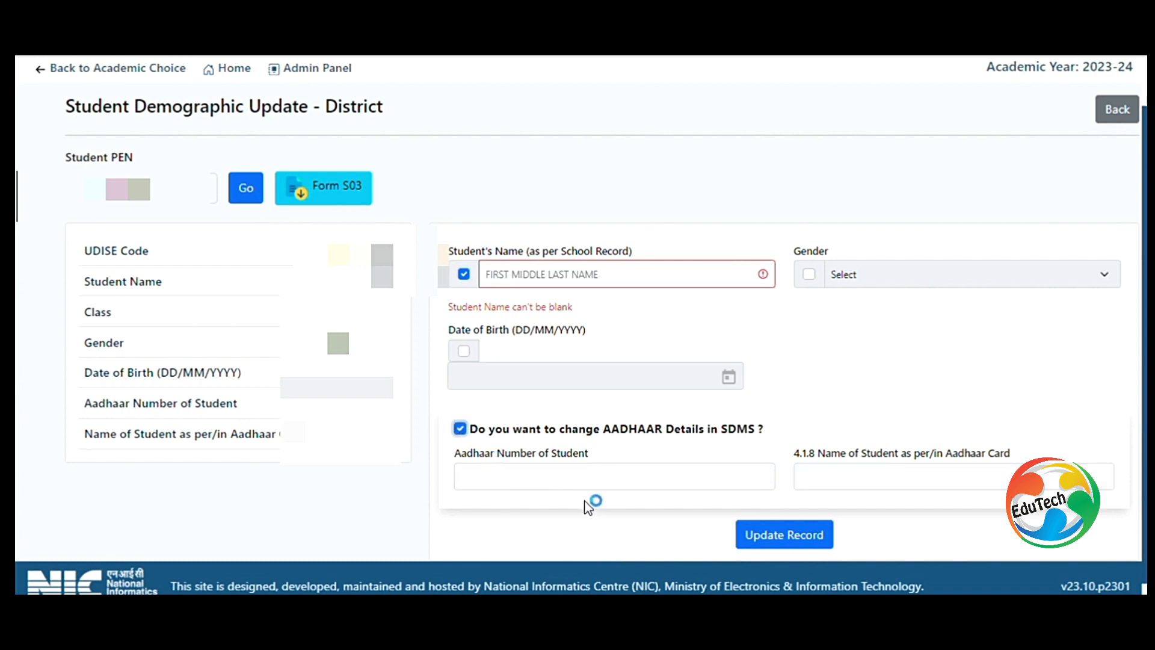
{"action": "left_click", "coordinate": [564, 492]}
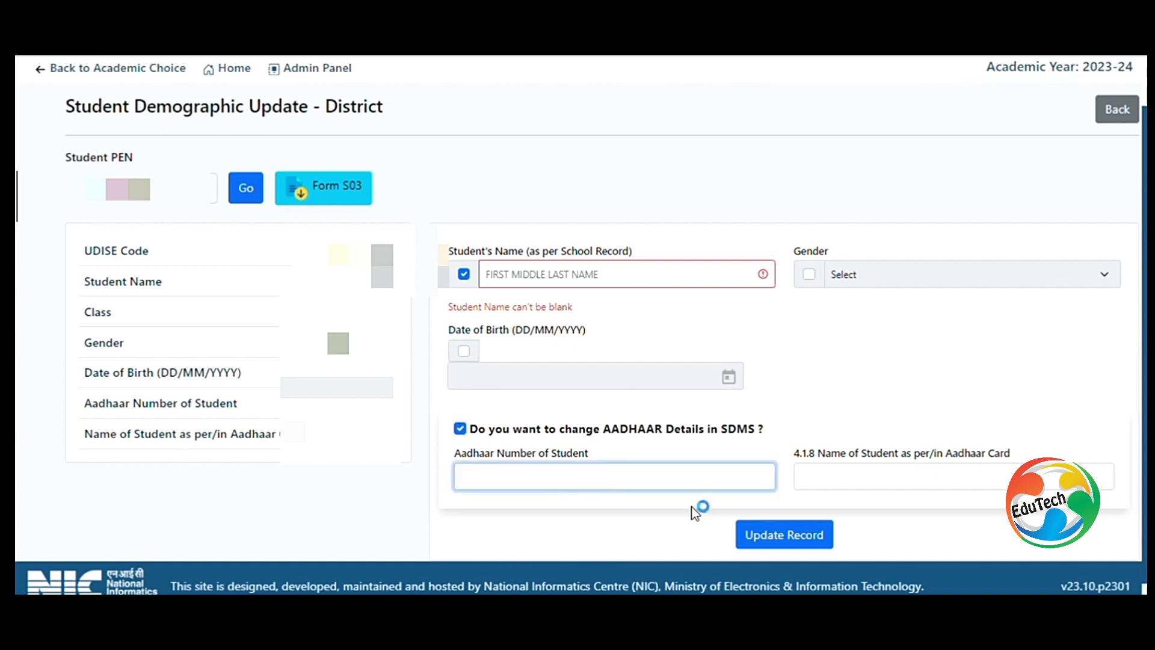
{"action": "left_click", "coordinate": [850, 488]}
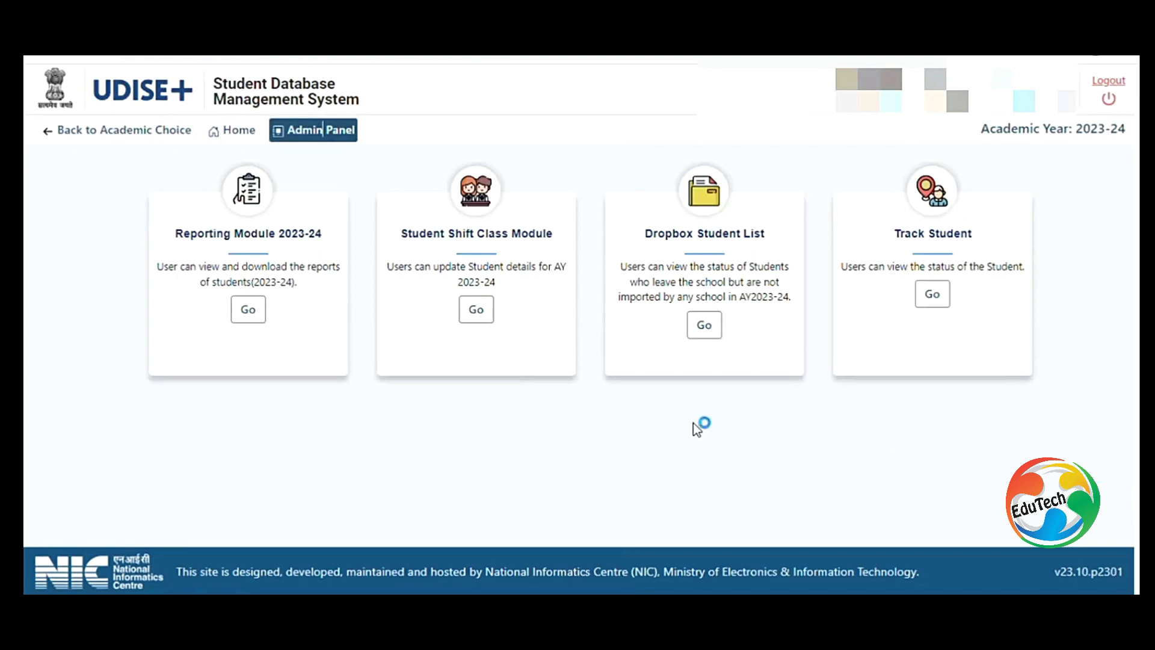
Step: Open the Student Shift Class Module and list the school's students of class I, section A
{"action": "left_click", "coordinate": [479, 309]}
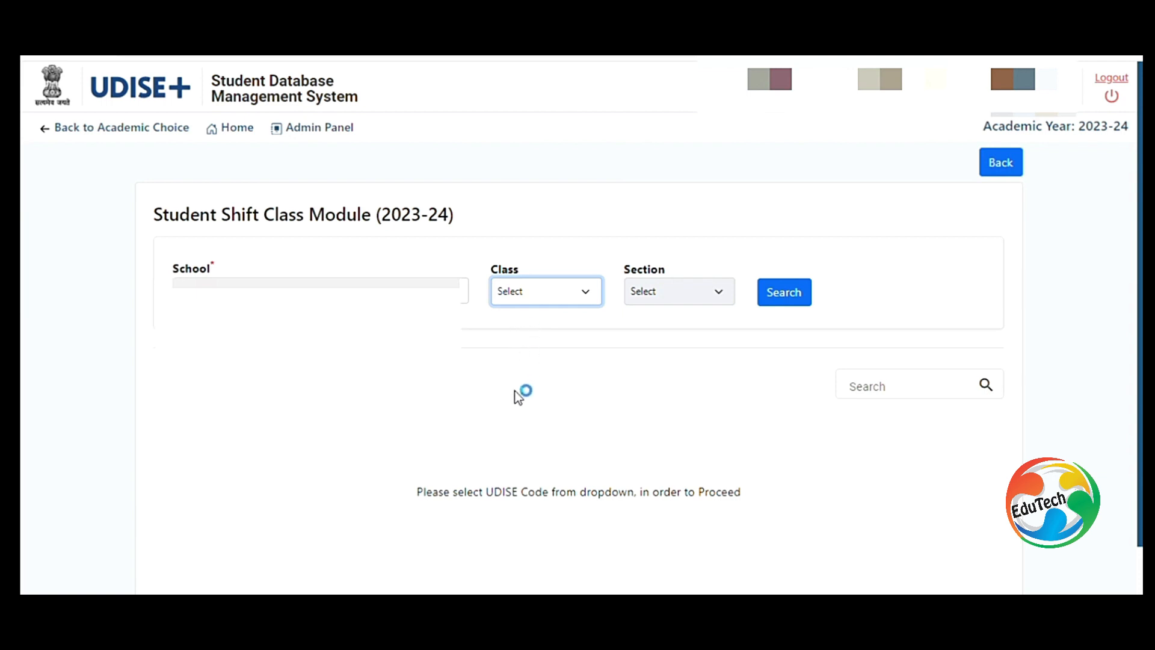
{"action": "key", "text": "Down"}
{"action": "left_click", "coordinate": [688, 295]}
{"action": "left_click", "coordinate": [674, 336]}
{"action": "left_click", "coordinate": [799, 299]}
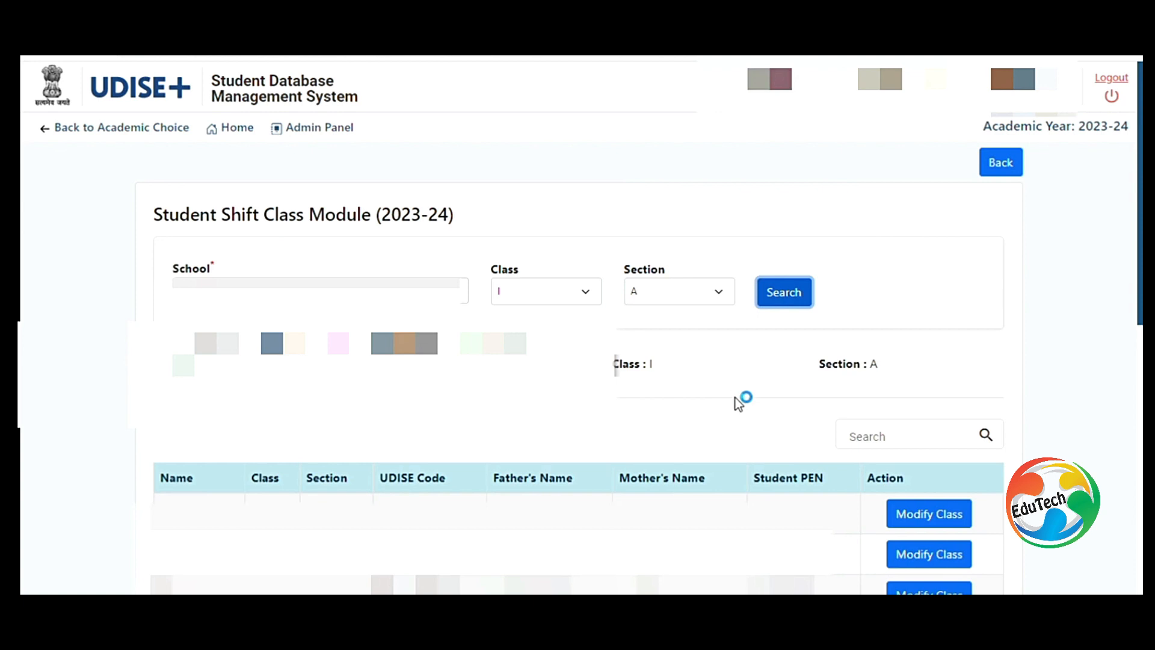
Step: Open the class modification for the first listed student and choose class IV and section A as the new placement
{"action": "left_click", "coordinate": [940, 516]}
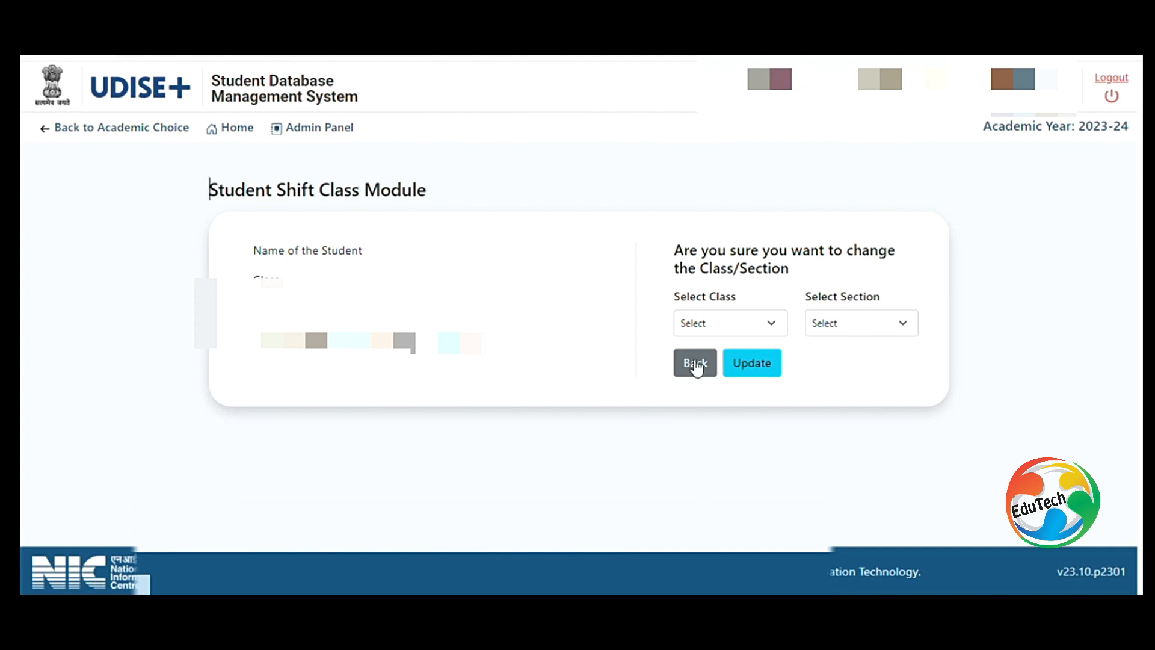
{"action": "left_click", "coordinate": [714, 325]}
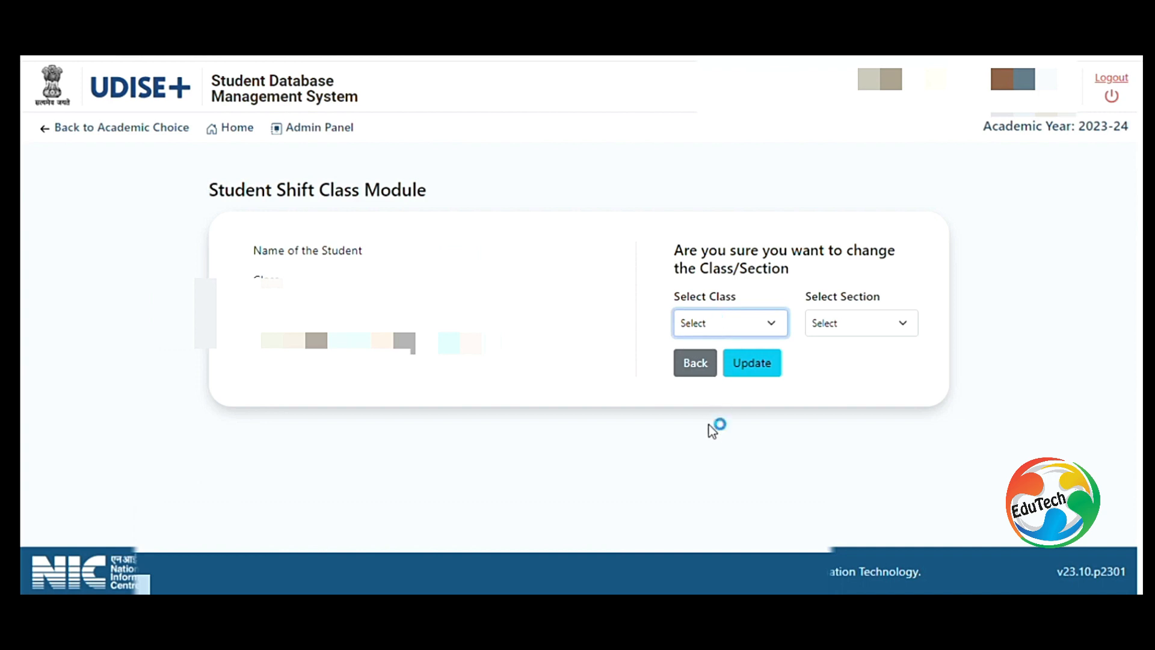
{"action": "left_click", "coordinate": [699, 490]}
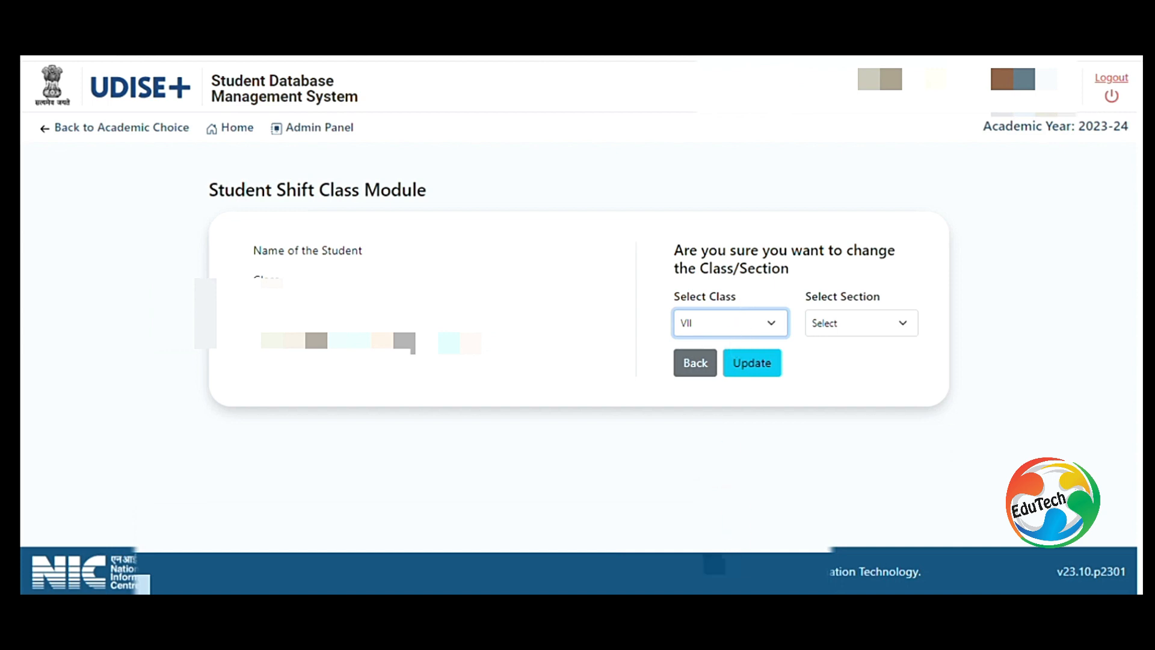
{"action": "left_click", "coordinate": [713, 561]}
{"action": "left_click", "coordinate": [693, 446]}
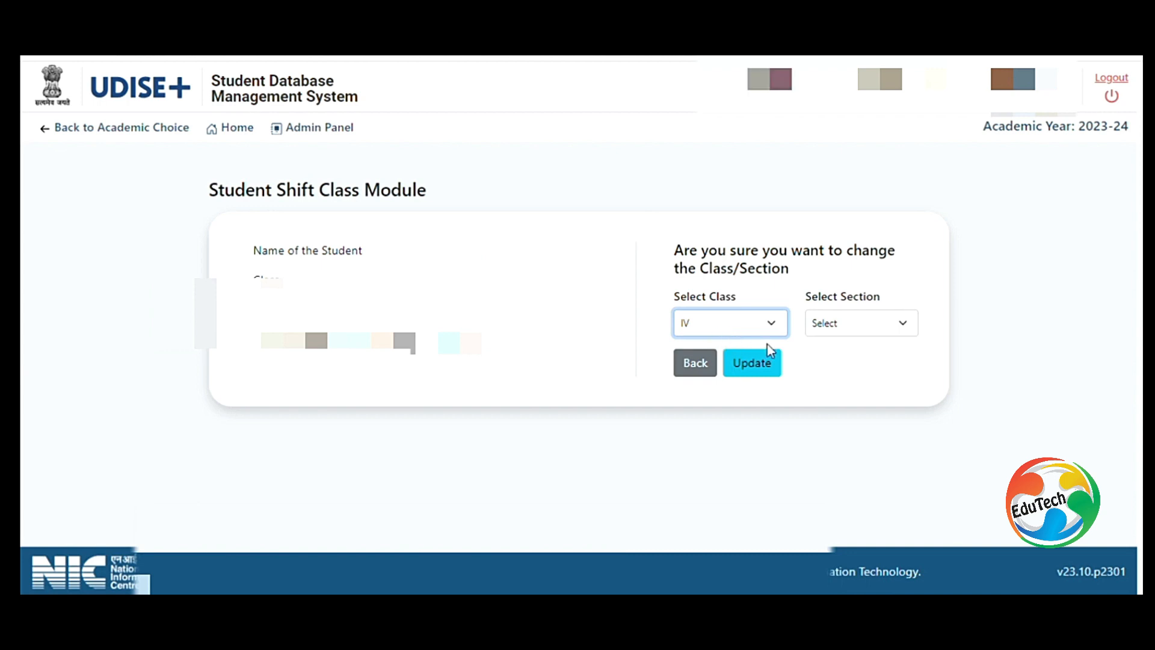
{"action": "left_click", "coordinate": [848, 330]}
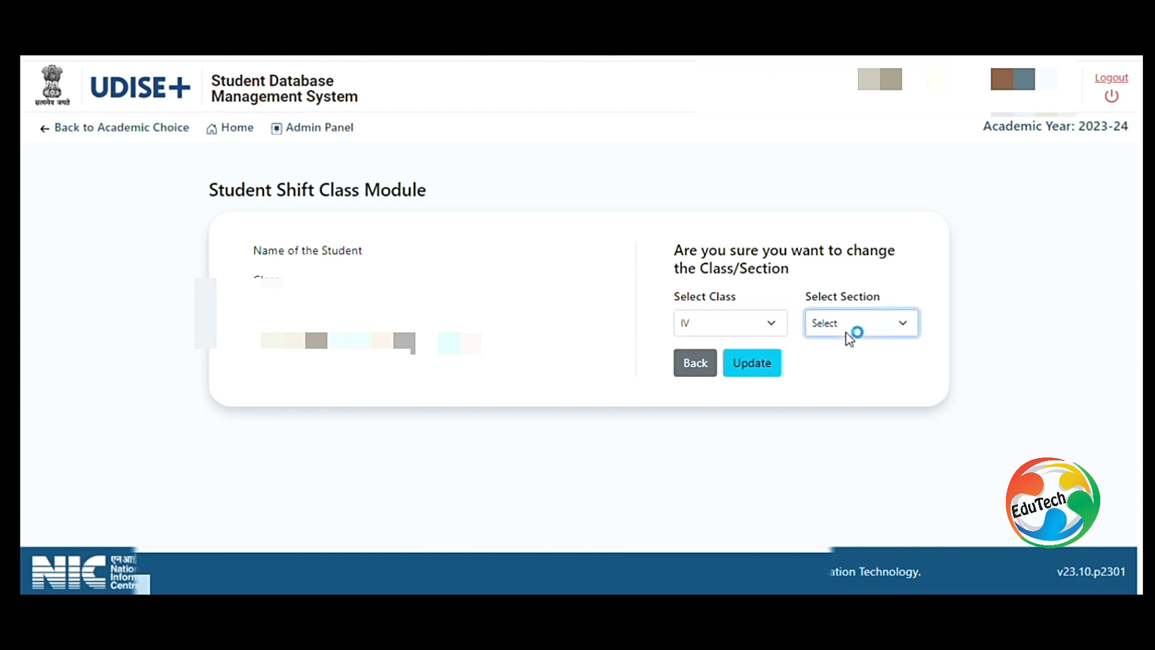
{"action": "left_click", "coordinate": [824, 369]}
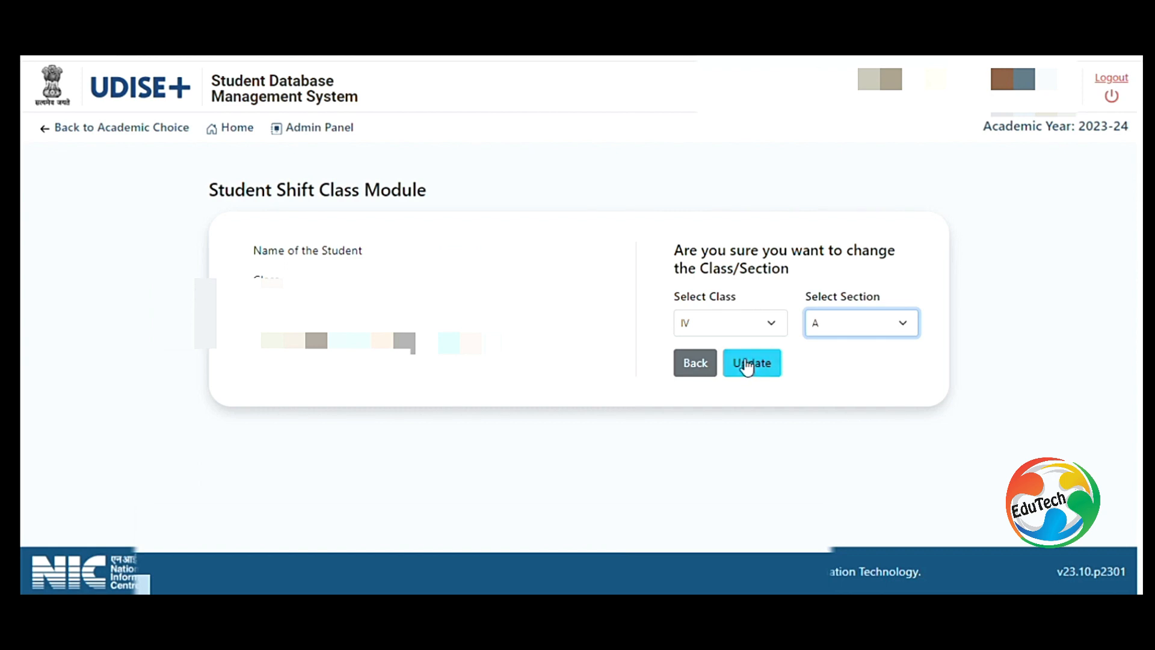